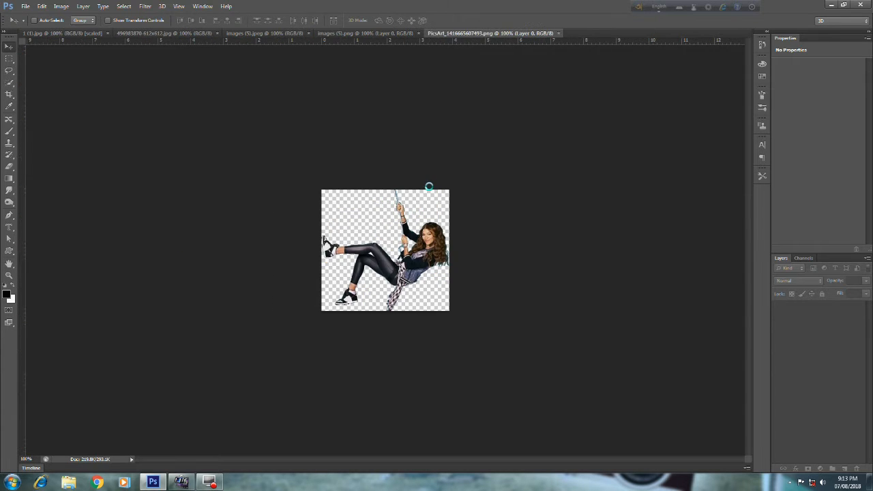
# Convert the locked background of the leaf picture 1 (1).jpg into an unlocked layer, keeping the default layer settings
pyautogui.click(74, 34)
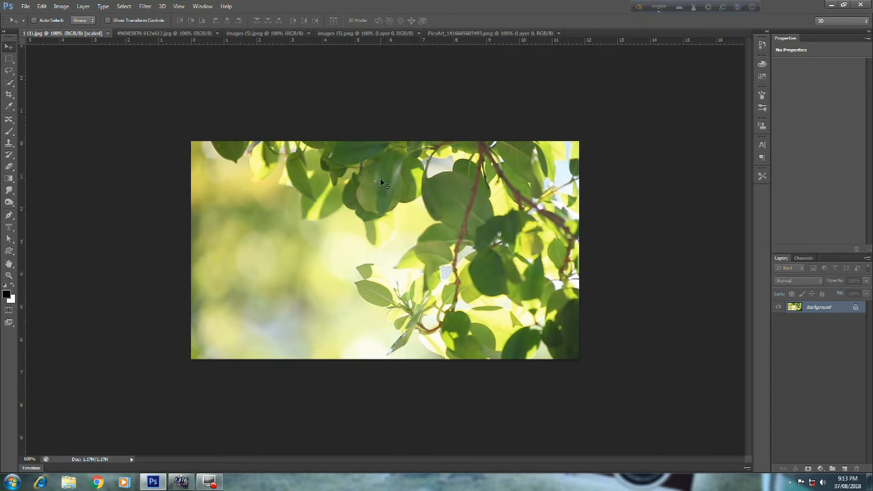
pyautogui.doubleClick(810, 308)
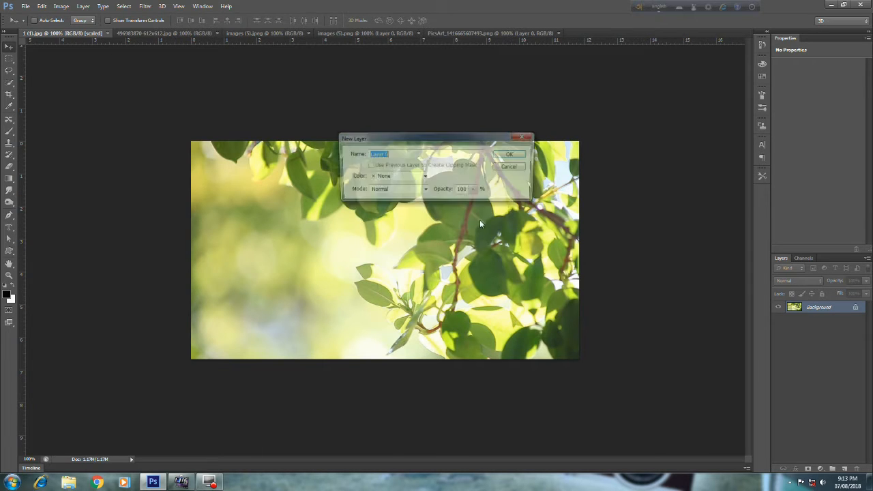
pyautogui.click(513, 150)
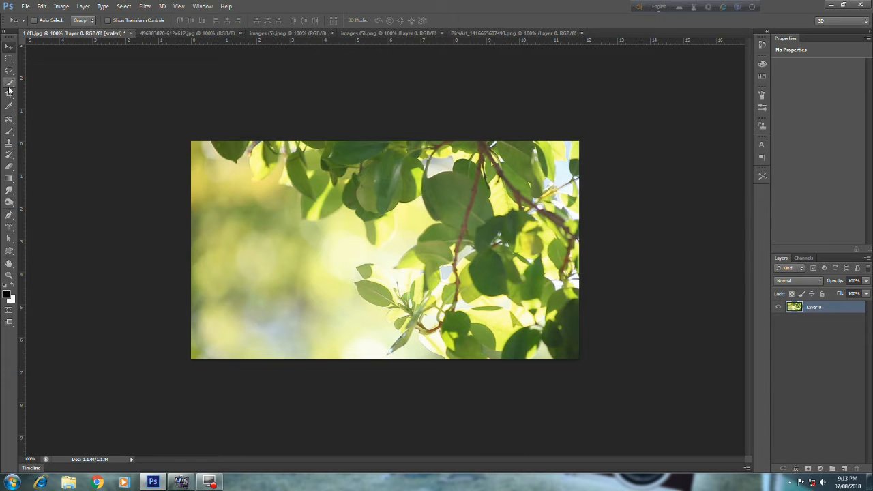
pyautogui.click(9, 119)
pyautogui.rightClick(9, 120)
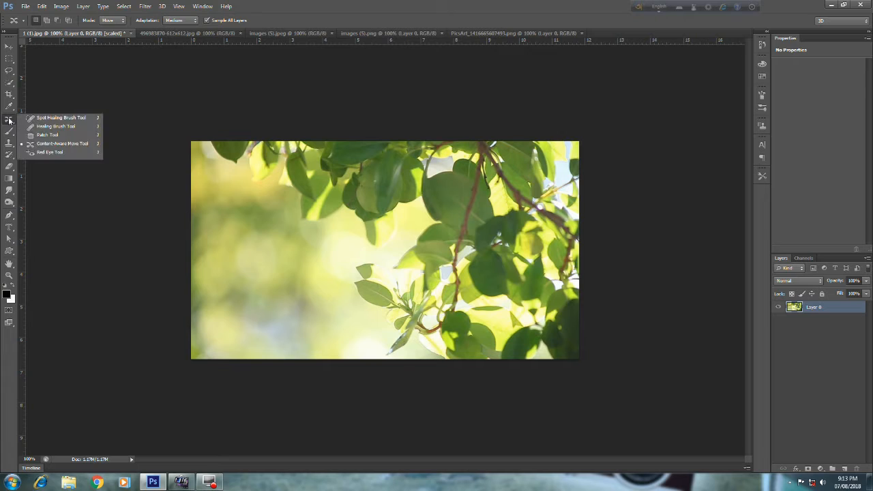
pyautogui.click(33, 119)
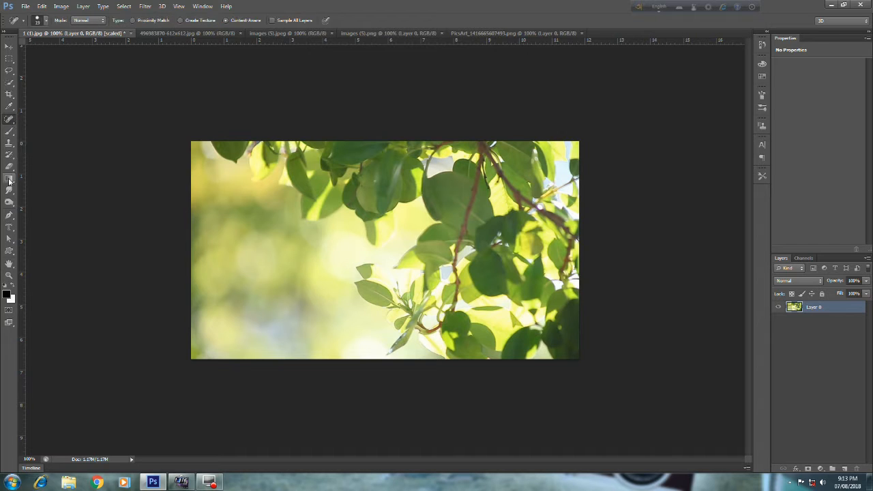
# Extend the leaf picture's canvas with the Crop tool, adding empty space along its right and lower edges
pyautogui.click(11, 94)
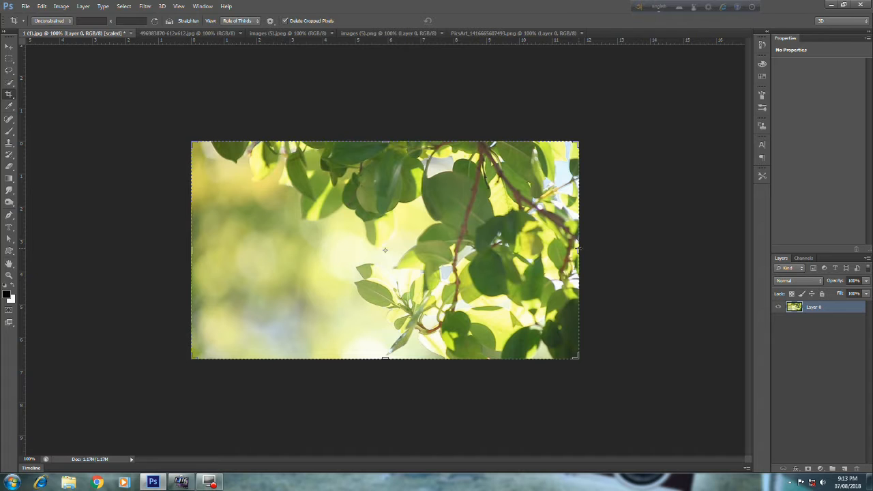
pyautogui.moveTo(577, 249); pyautogui.dragTo(652, 249)
pyautogui.moveTo(400, 362); pyautogui.dragTo(391, 395)
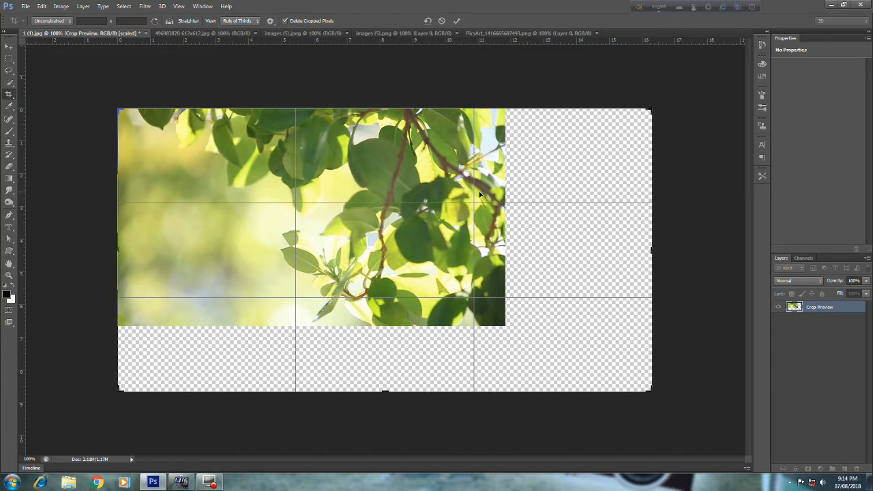
pyautogui.press('Return')
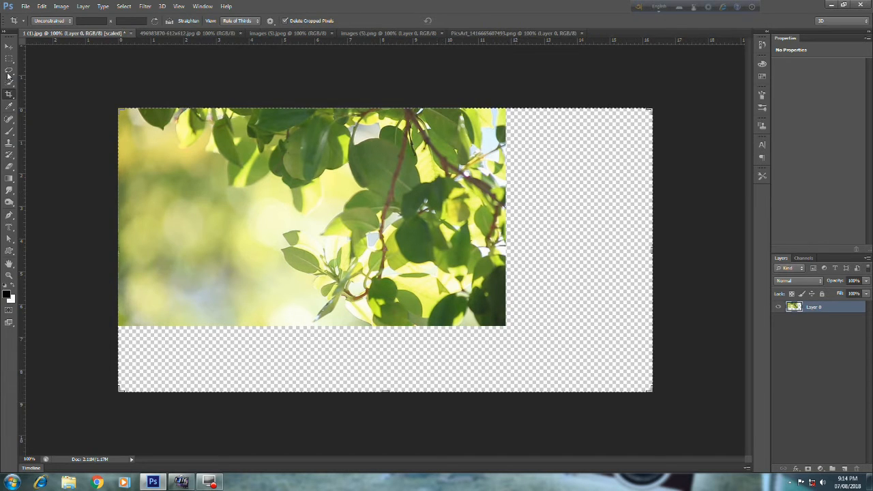
# Scale the leaf layer to about 138% width and 130% height so it fills the whole enlarged canvas
pyautogui.click(9, 45)
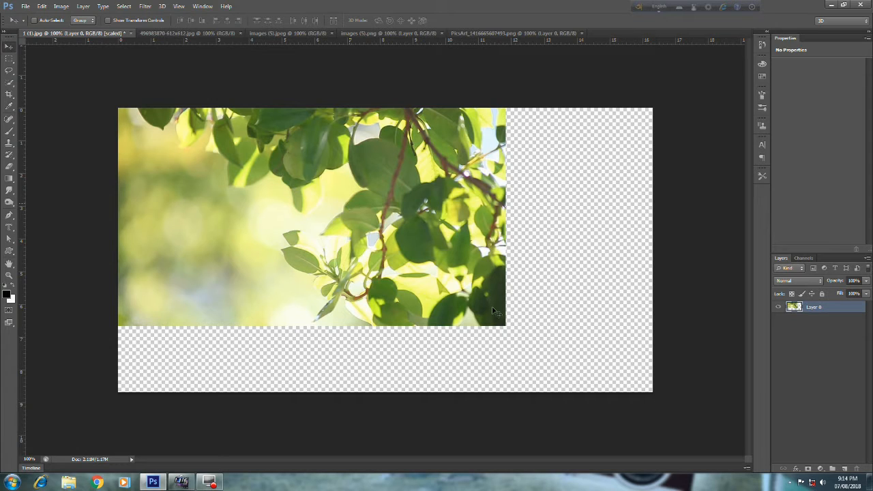
pyautogui.hotkey('ctrl', 't')
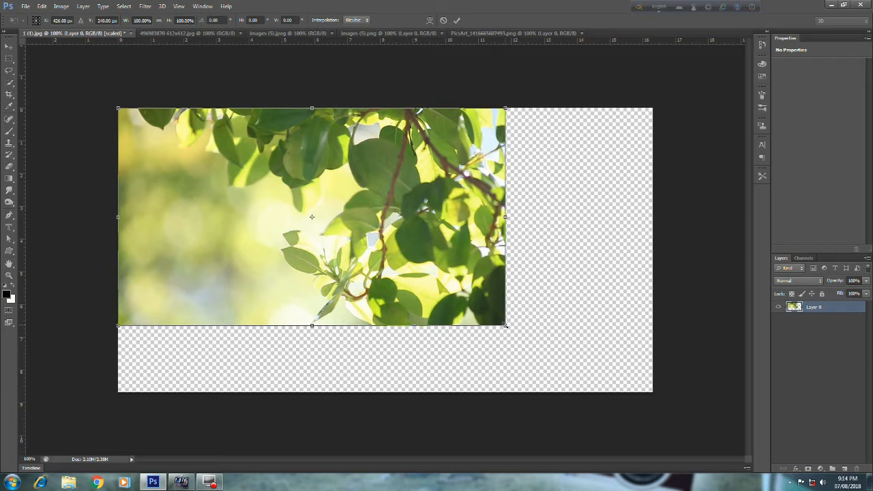
pyautogui.moveTo(505, 326); pyautogui.dragTo(652, 390)
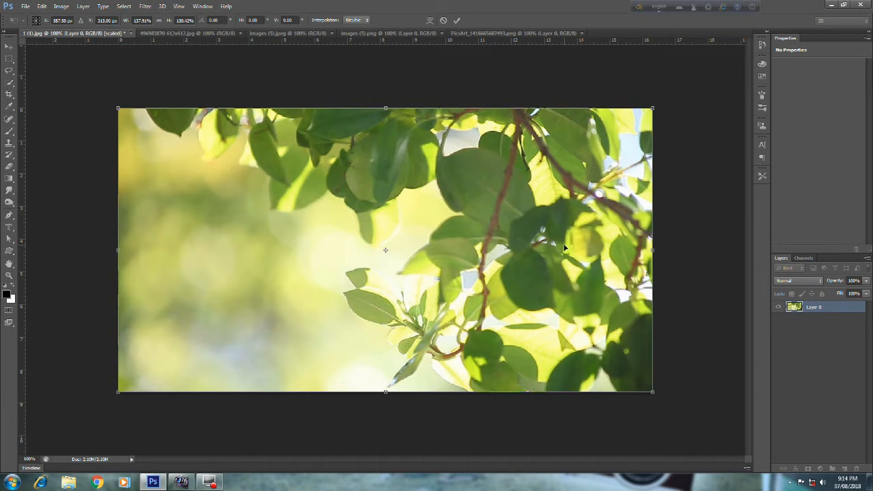
pyautogui.press('Return')
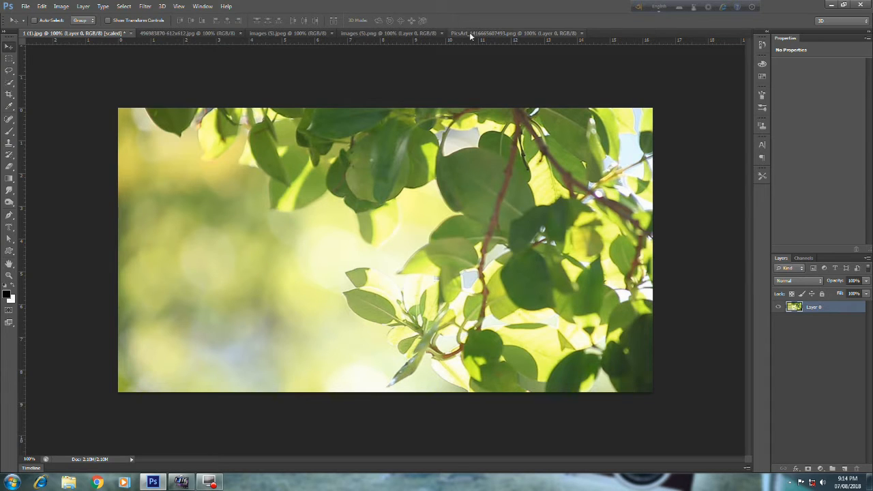
# Try to move the locked lemon picture from images (5).jpeg into the leaf document
pyautogui.click(220, 34)
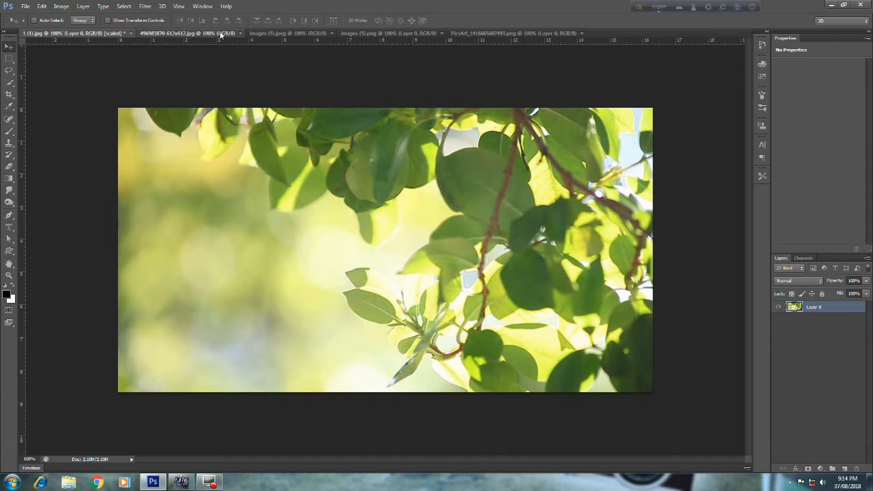
pyautogui.click(275, 33)
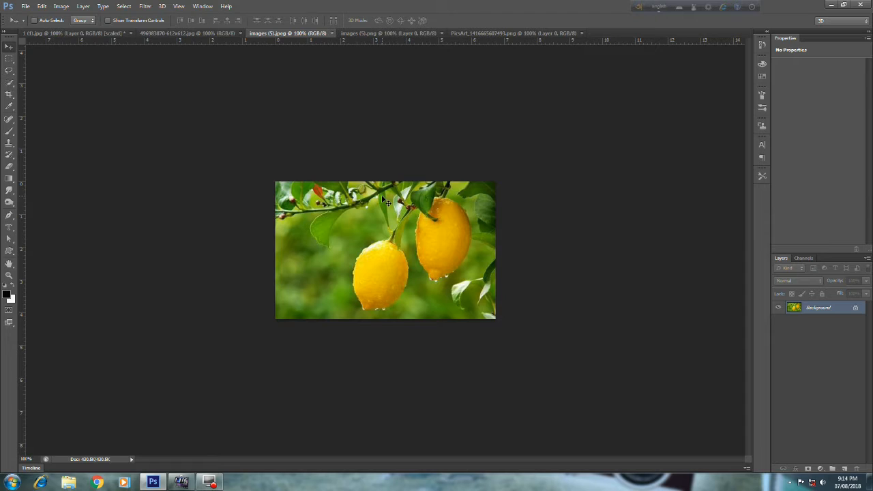
pyautogui.moveTo(386, 191); pyautogui.dragTo(242, 190)
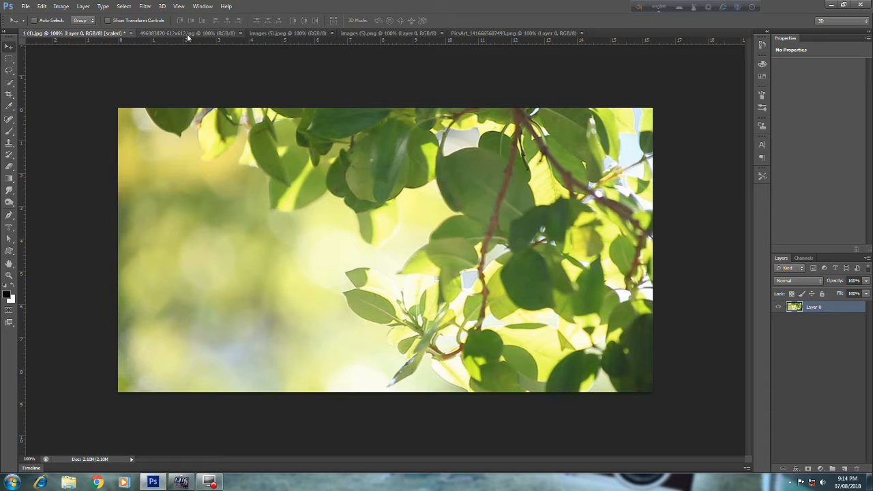
pyautogui.click(273, 34)
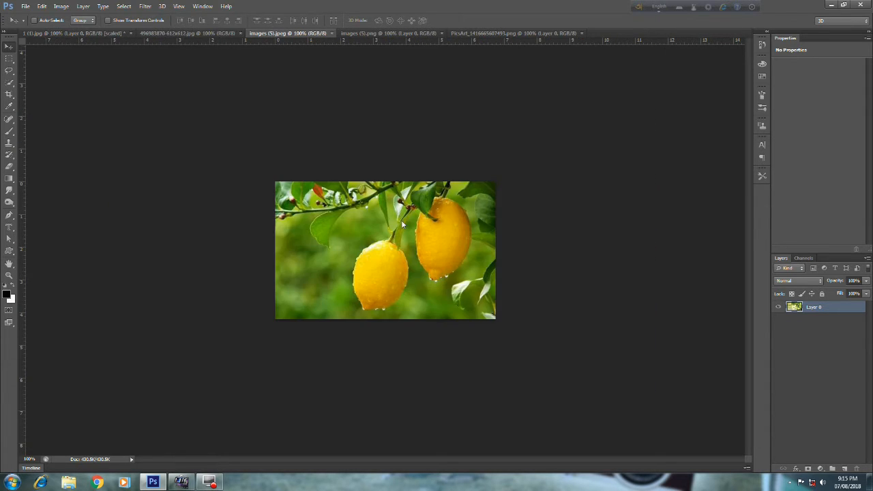
pyautogui.moveTo(414, 233); pyautogui.dragTo(115, 37)
pyautogui.click(116, 34)
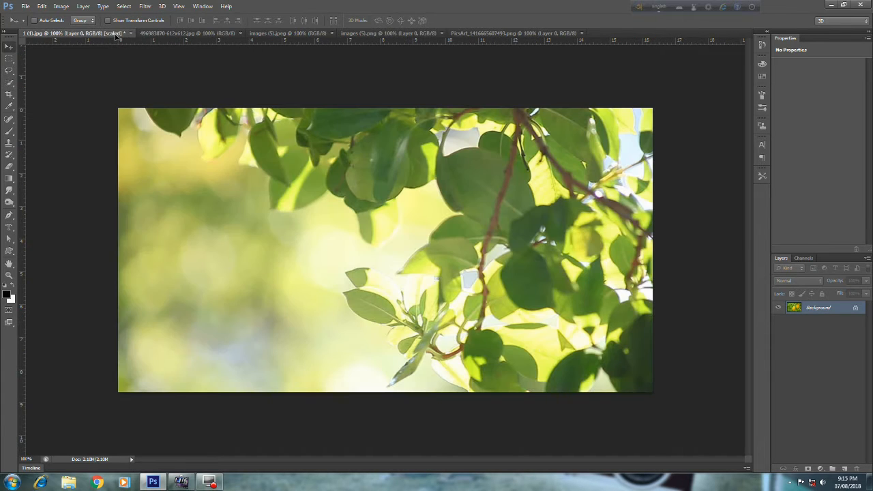
pyautogui.click(293, 34)
pyautogui.moveTo(428, 258); pyautogui.dragTo(447, 204)
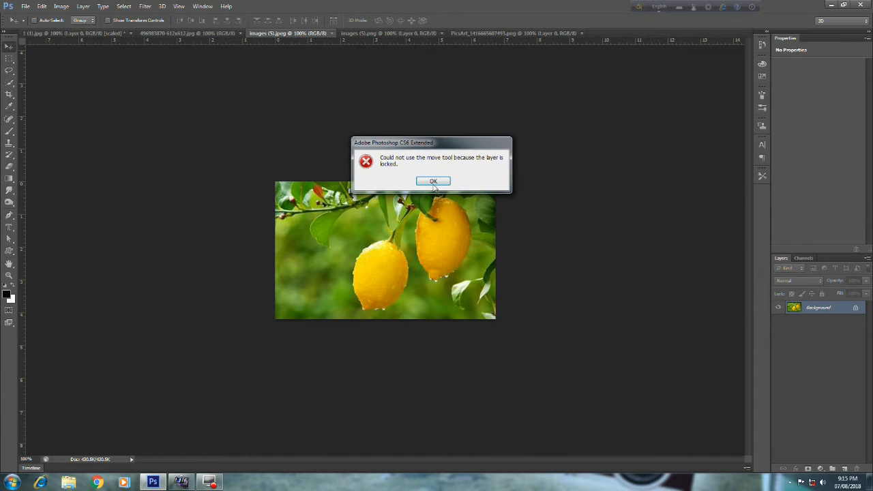
pyautogui.press('Return')
# Unlock the lemon picture's background in images (5).jpeg, copy it into the leaf document and place it in the canvas's lower-left corner
pyautogui.doubleClick(829, 308)
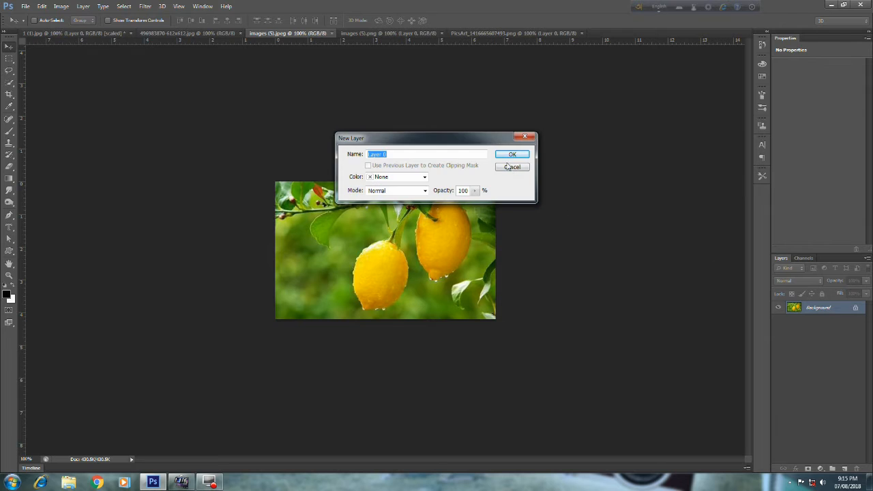
pyautogui.click(517, 153)
pyautogui.moveTo(401, 234); pyautogui.dragTo(302, 209)
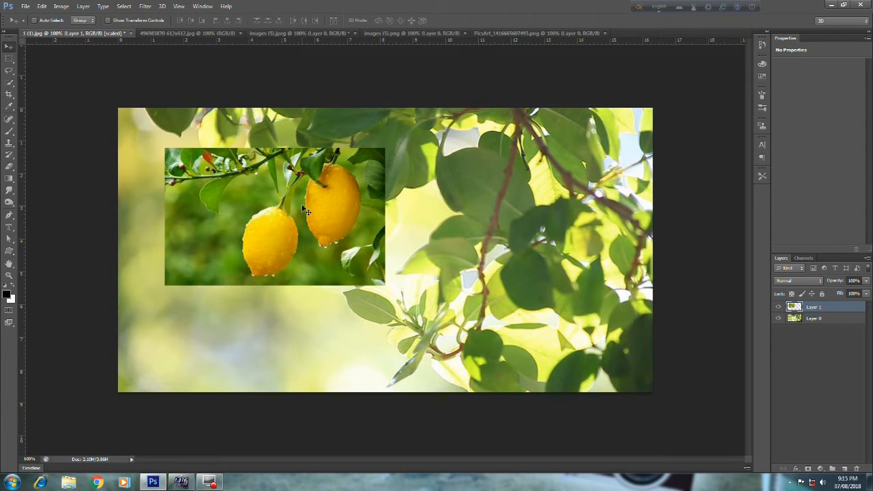
pyautogui.moveTo(294, 206); pyautogui.dragTo(271, 307)
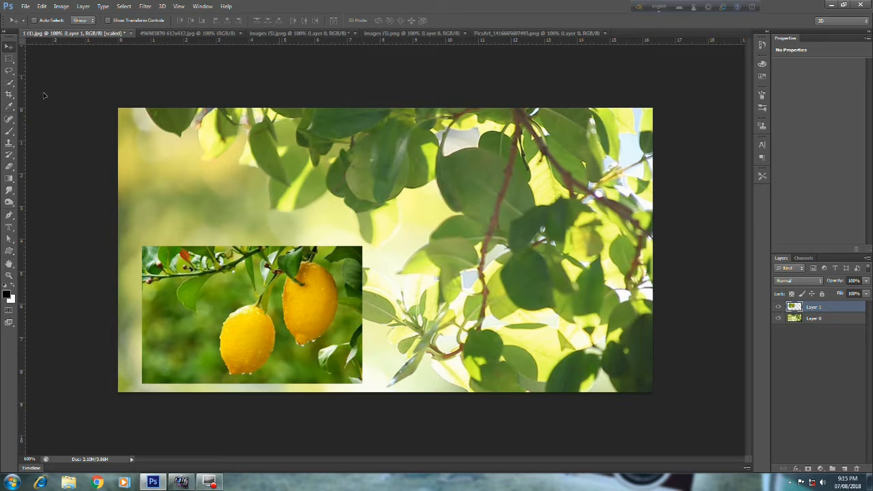
# Clone the upper part of the right-hand lemon onto the upper-right leaves with the Clone Stamp tool
pyautogui.click(9, 83)
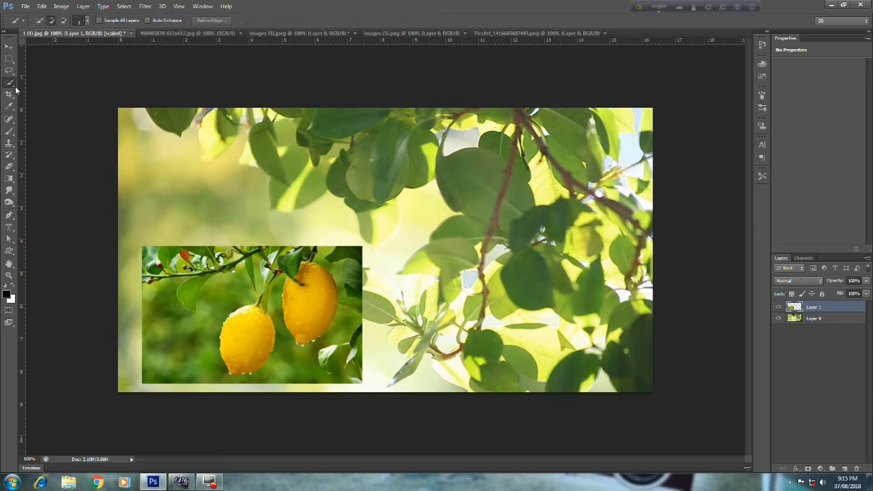
pyautogui.click(10, 144)
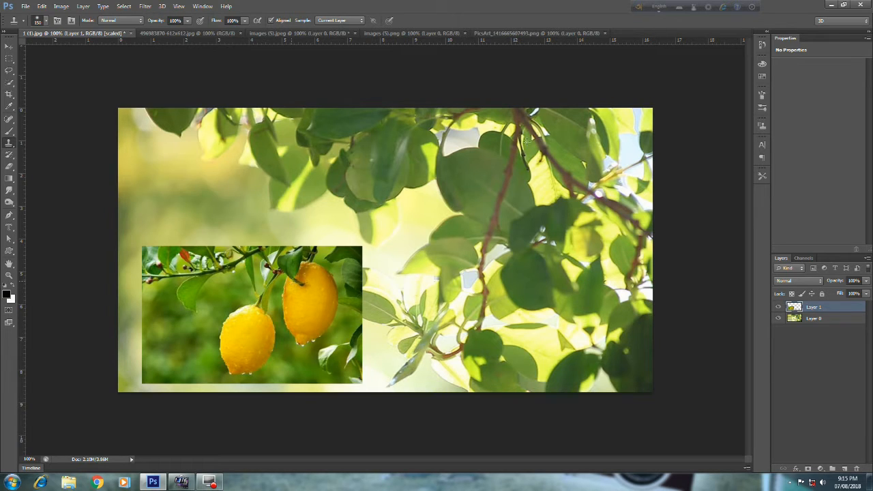
pyautogui.moveTo(528, 140)
pyautogui.mouseDown()
pyautogui.moveTo(542, 158)
pyautogui.moveTo(543, 137)
pyautogui.moveTo(566, 144)
pyautogui.moveTo(597, 127)
pyautogui.moveTo(558, 167)
pyautogui.mouseUp()
pyautogui.hotkey('ctrl', 'z')
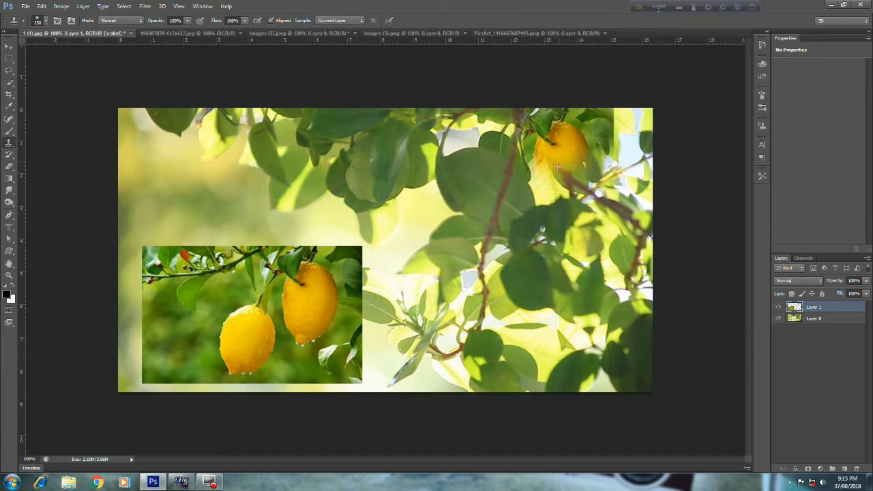
# Clone the lemon branch along the canvas's upper edge and the hanging stem just left of the cloned lemon
pyautogui.moveTo(517, 128); pyautogui.dragTo(514, 127)
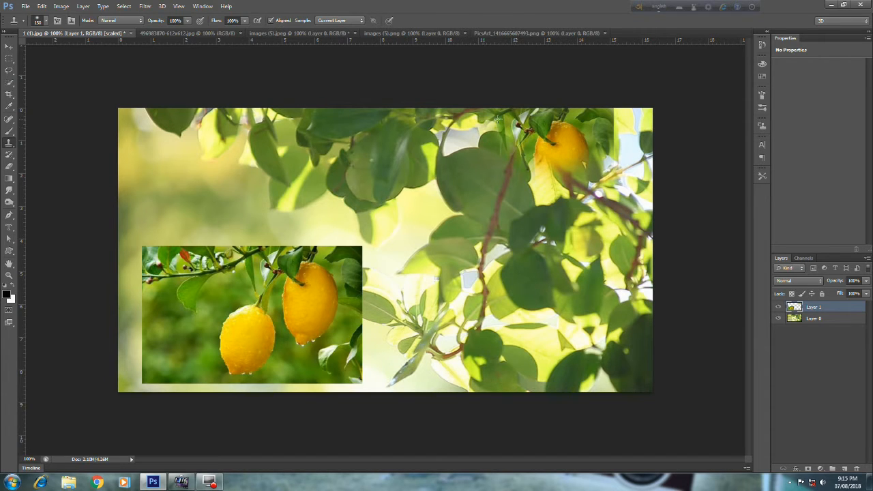
pyautogui.click(478, 126)
pyautogui.click(478, 124)
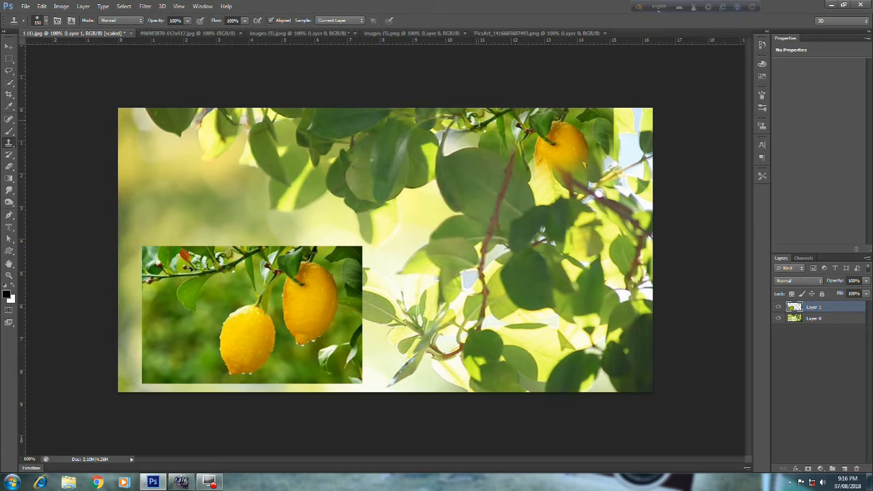
pyautogui.click(508, 150)
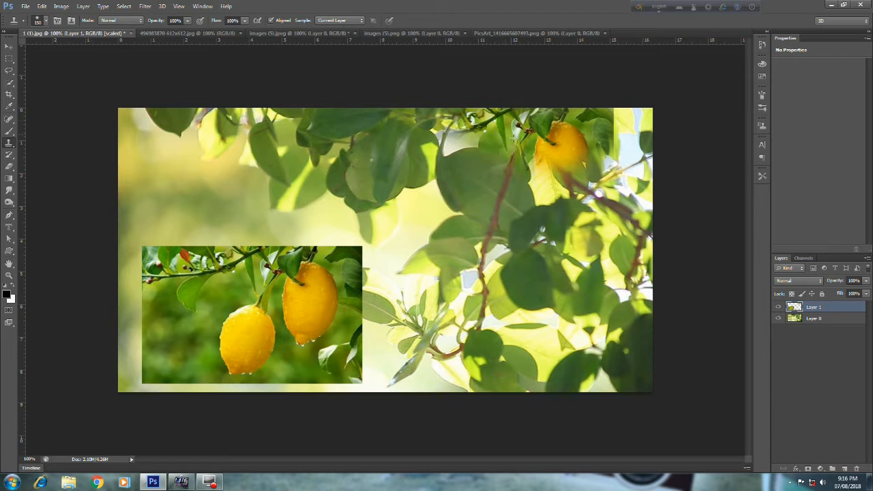
pyautogui.hotkey('ctrl', 'z')
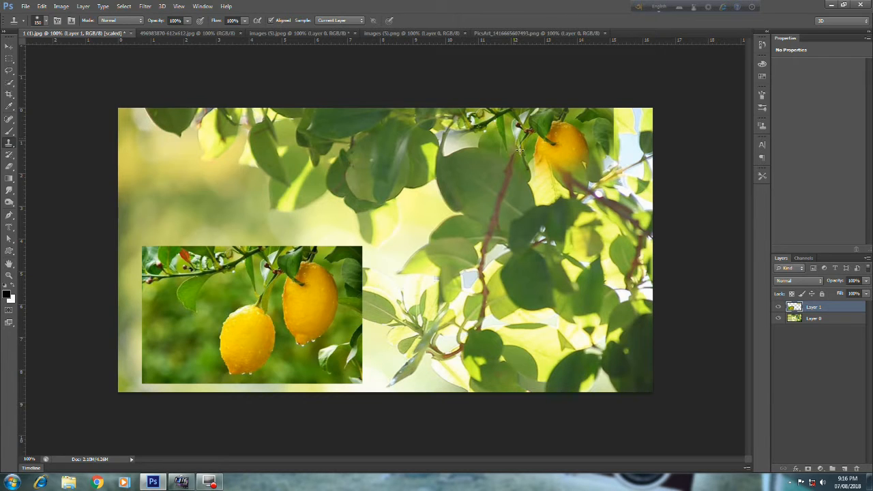
pyautogui.click(520, 150)
pyautogui.click(520, 164)
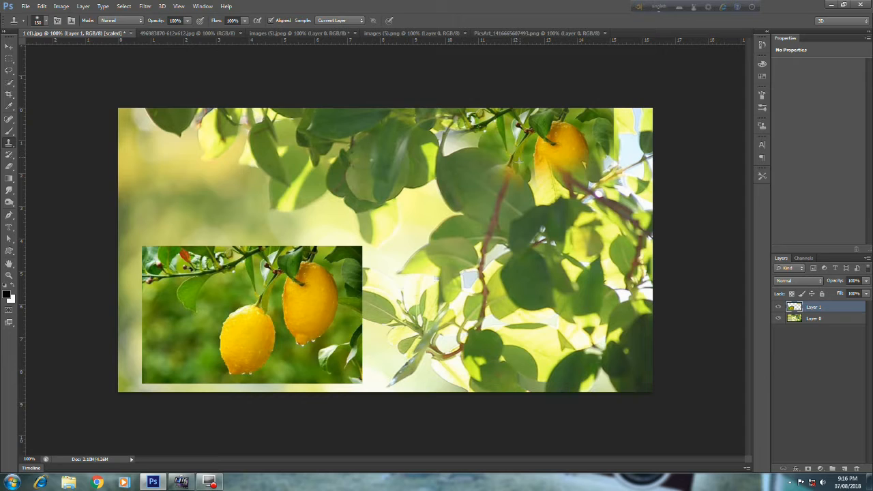
pyautogui.hotkey('ctrl', 'z')
pyautogui.click(519, 164)
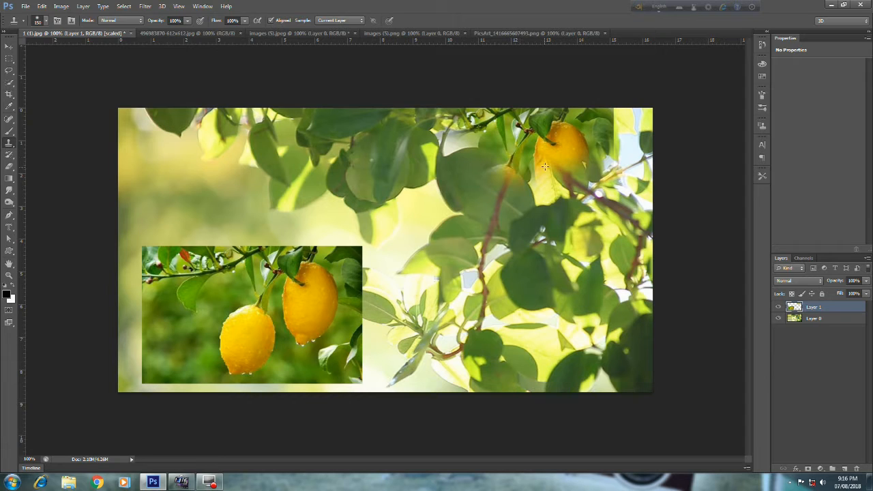
# Clone the whole left-hand lemon beneath the cloned stem, down to its lower tip
pyautogui.click(504, 184)
pyautogui.click(503, 191)
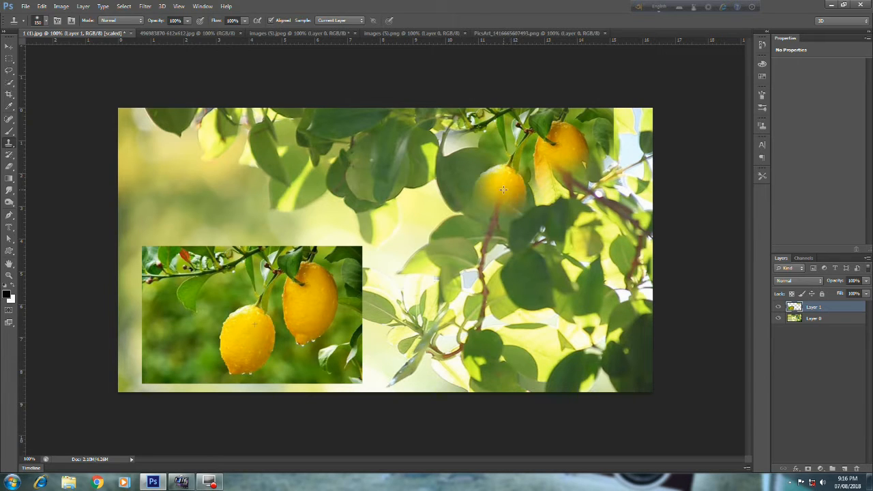
pyautogui.click(501, 197)
pyautogui.click(501, 202)
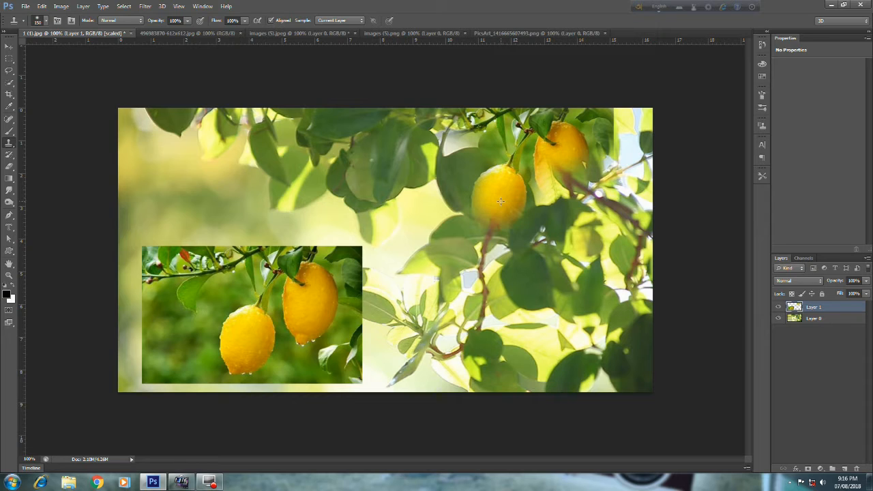
pyautogui.hotkey('ctrl', 'z')
pyautogui.click(500, 202)
pyautogui.click(496, 216)
# Clone the missing lower part and right edge of the upper-right lemon to complete its shape
pyautogui.click(554, 167)
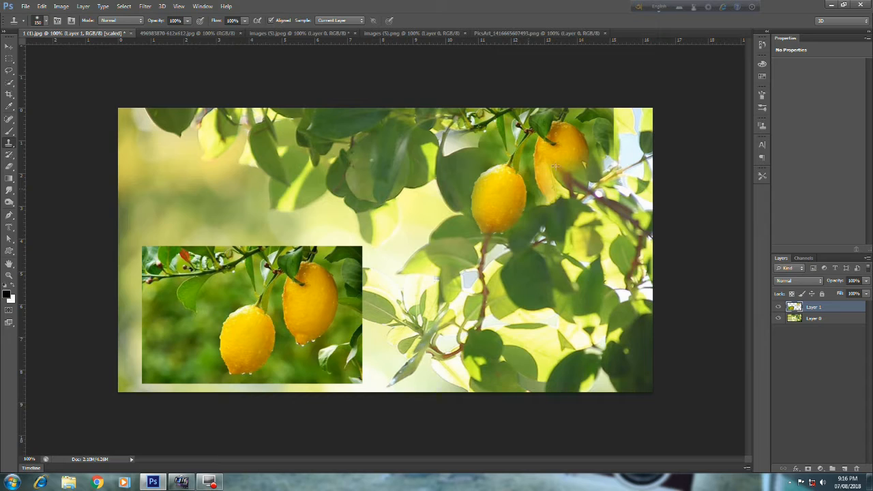
pyautogui.hotkey('ctrl', 'z')
pyautogui.click(558, 173)
pyautogui.click(570, 175)
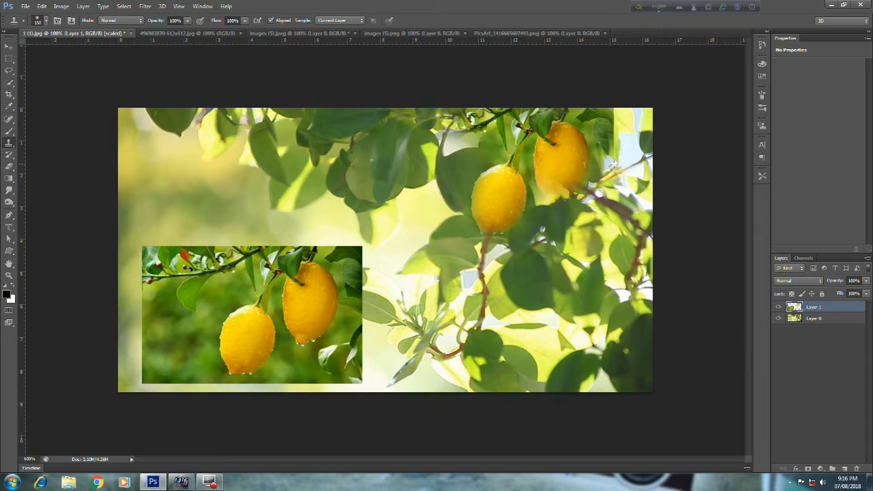
pyautogui.click(582, 173)
pyautogui.click(575, 184)
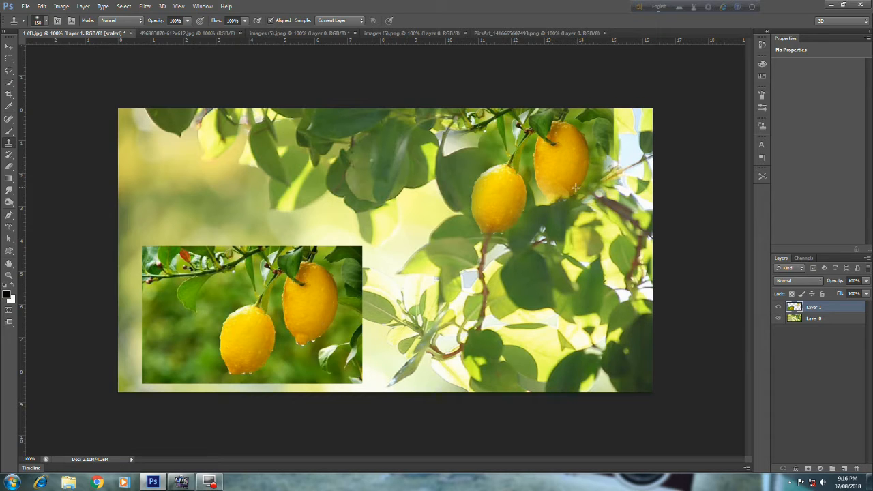
# Finish cloning the upper-right lemon's tip, then select and delete the pasted source picture at the canvas's lower left
pyautogui.click(563, 200)
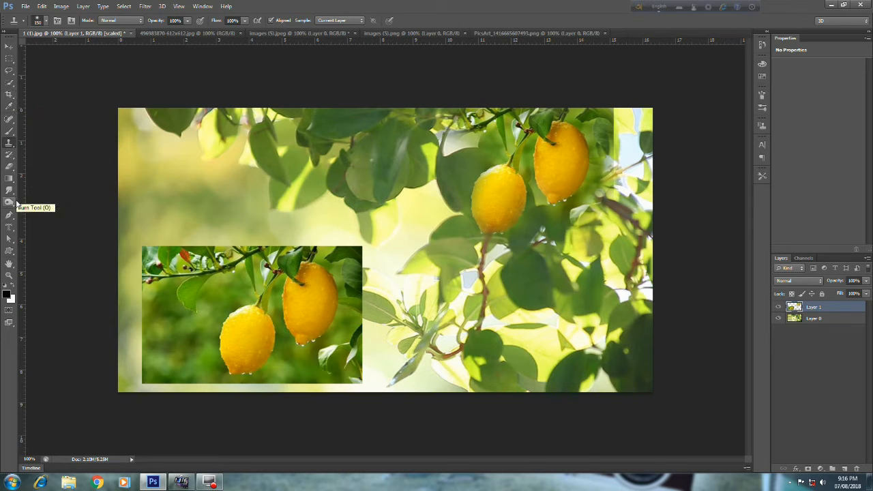
pyautogui.click(9, 59)
pyautogui.moveTo(132, 237); pyautogui.dragTo(187, 274)
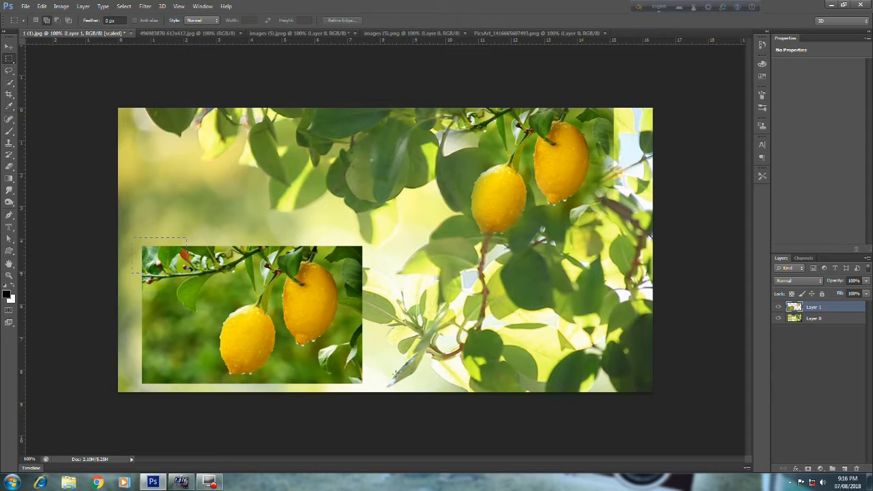
pyautogui.moveTo(395, 374); pyautogui.dragTo(380, 393)
pyautogui.press('Delete')
pyautogui.hotkey('ctrl', 'd')
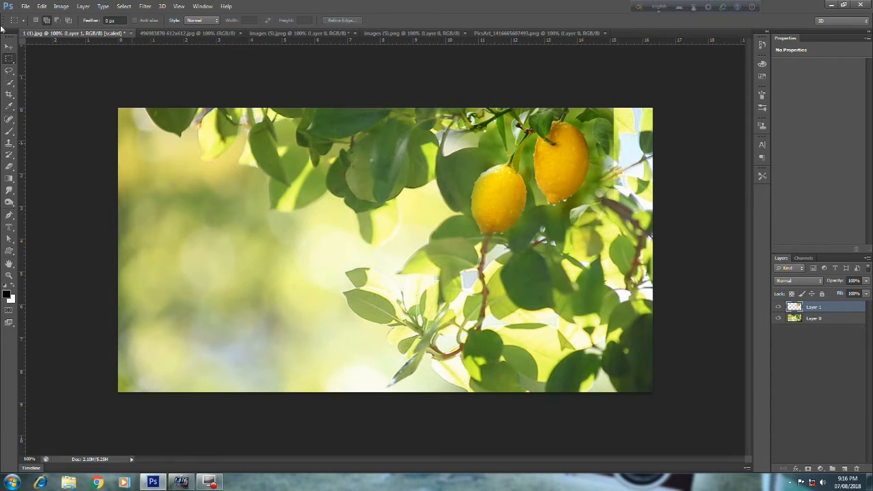
# Move the cloned lemons to the canvas's right edge, widen them to about 109% and stretch them slightly downward
pyautogui.click(9, 46)
pyautogui.moveTo(513, 167); pyautogui.dragTo(549, 168)
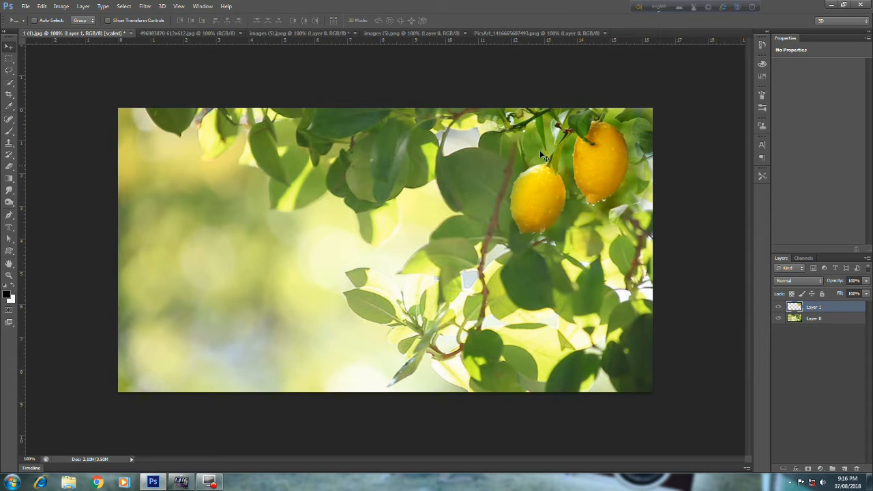
pyautogui.hotkey('ctrl', 't')
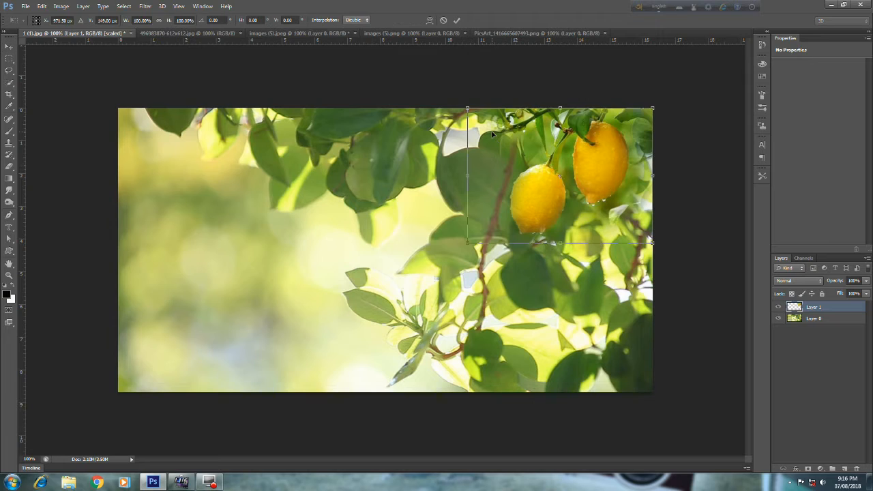
pyautogui.moveTo(461, 176); pyautogui.dragTo(450, 176)
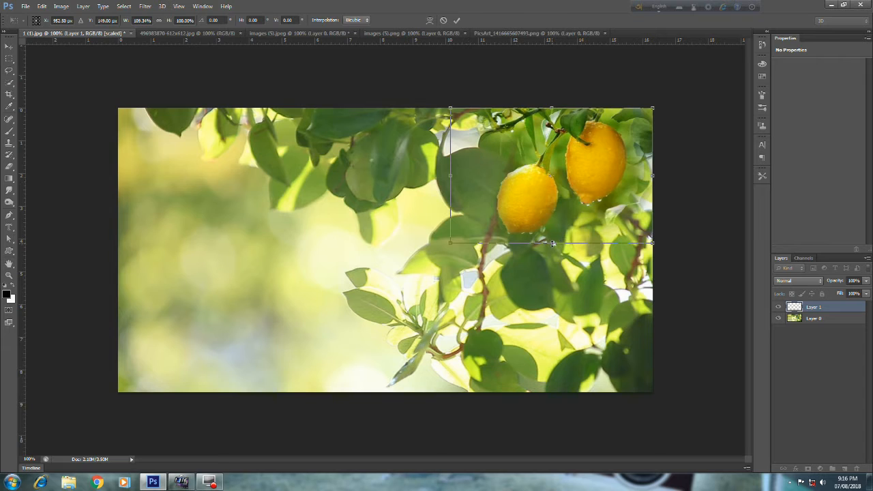
pyautogui.moveTo(552, 244); pyautogui.dragTo(554, 257)
pyautogui.press('Return')
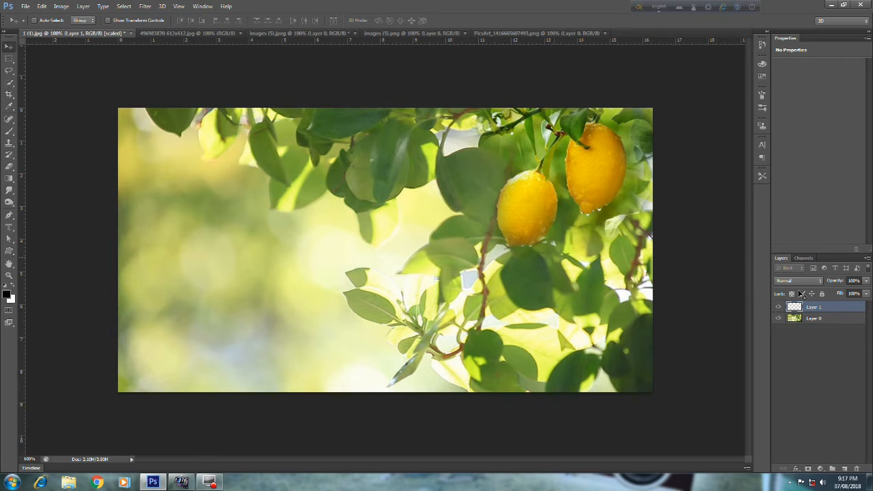
# Close the source picture images (5).jpeg without saving its changes
pyautogui.click(293, 35)
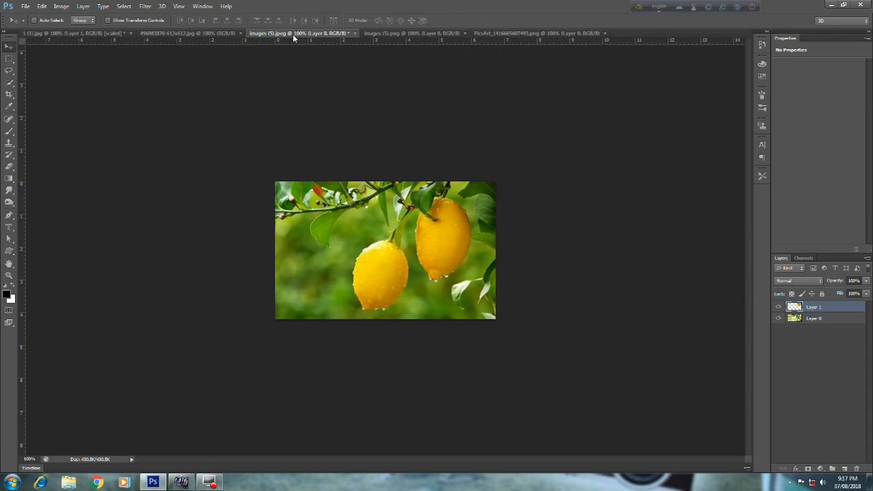
pyautogui.click(354, 33)
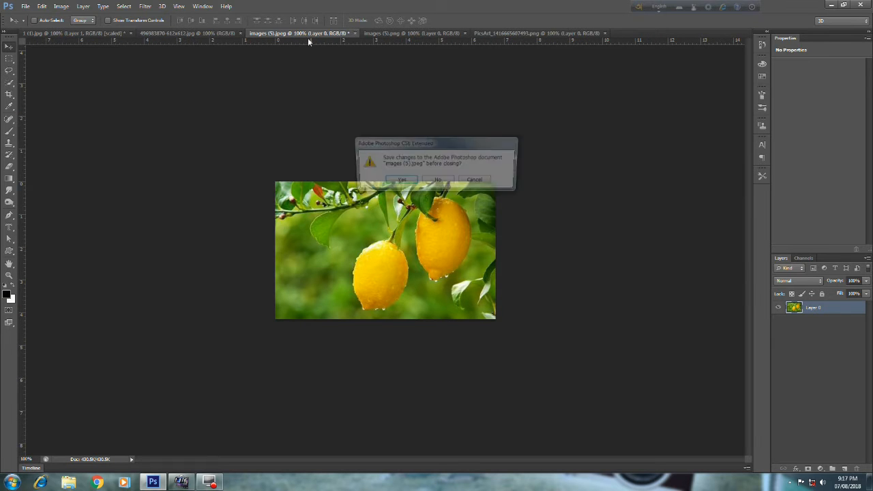
pyautogui.click(431, 184)
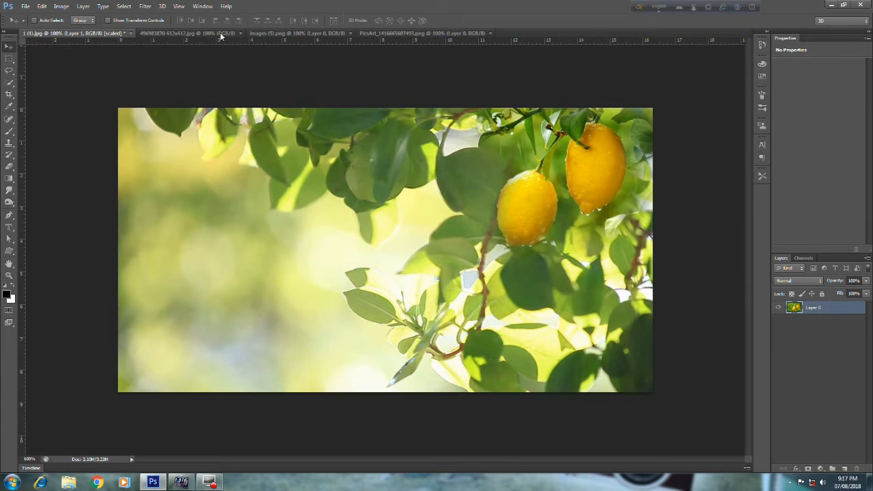
# Copy the cut-out lemon branch from images (5).png into the 1 (1).jpg composite, placing it over the cloned lemons
pyautogui.click(221, 34)
pyautogui.click(382, 33)
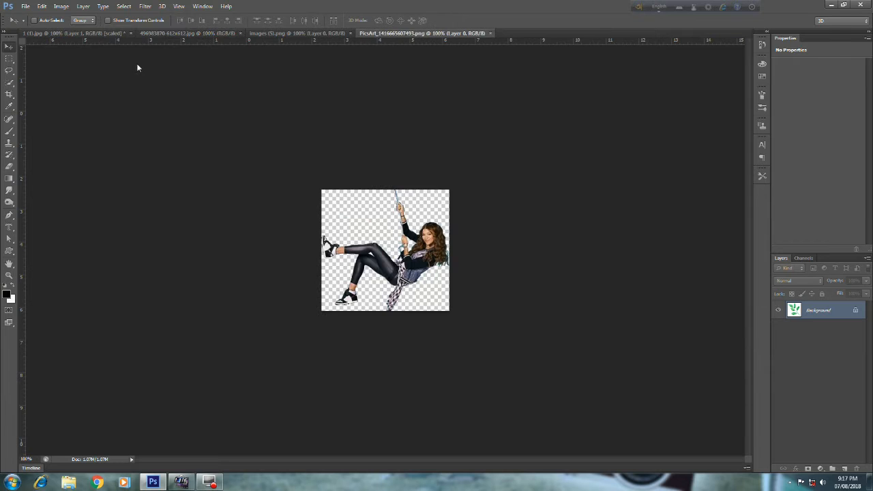
pyautogui.click(282, 34)
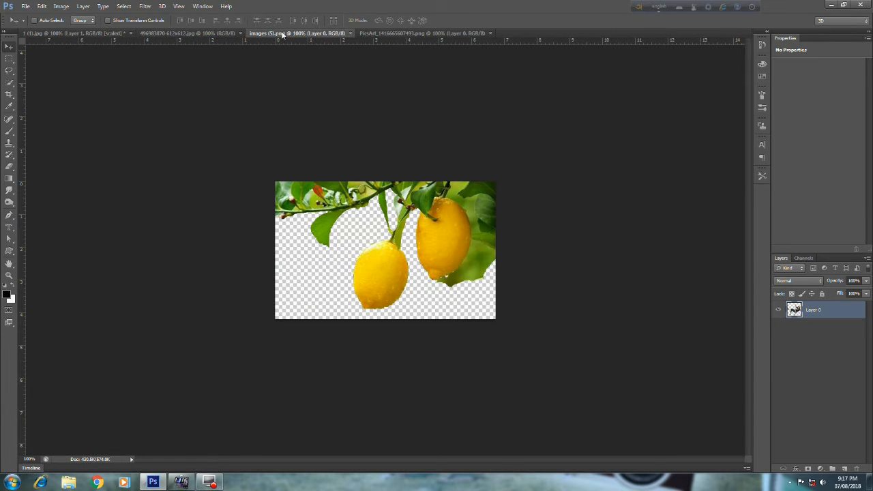
pyautogui.moveTo(451, 235); pyautogui.dragTo(300, 166)
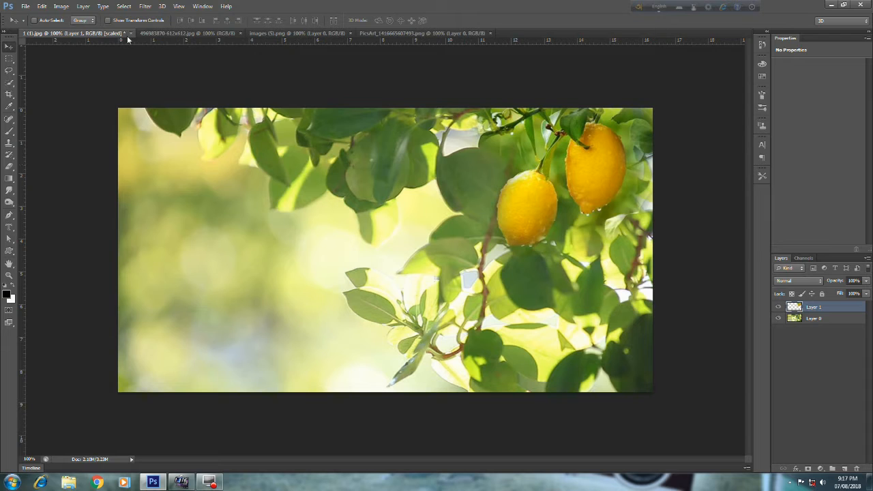
pyautogui.click(231, 35)
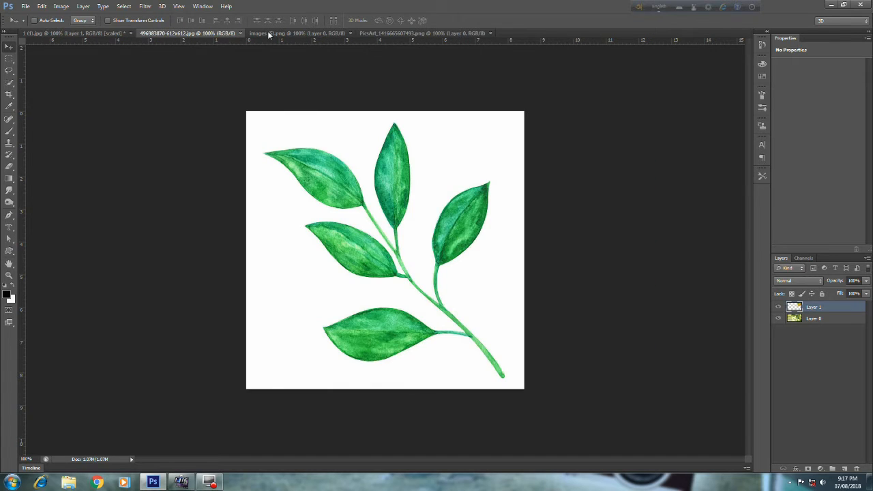
pyautogui.click(269, 34)
pyautogui.moveTo(429, 248); pyautogui.dragTo(603, 161)
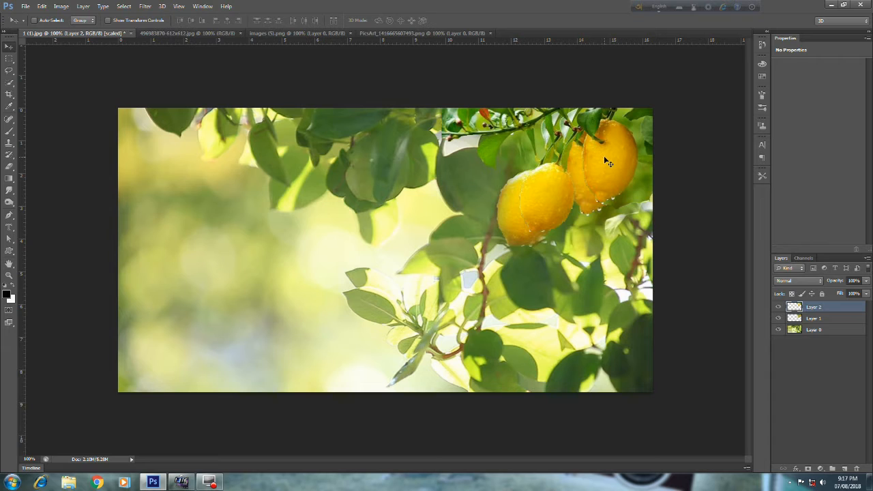
# Enlarge the pasted lemon branch and place it against the canvas's upper edge, slightly left of the cloned lemons
pyautogui.moveTo(605, 157); pyautogui.dragTo(595, 151)
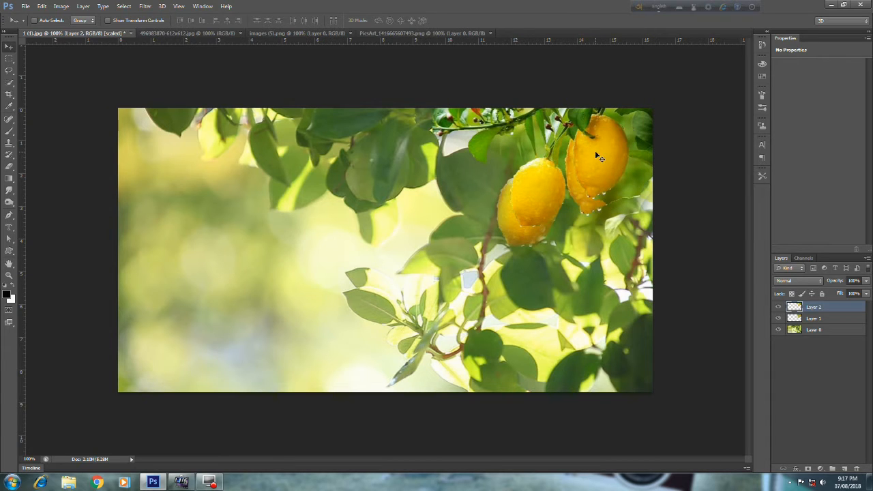
pyautogui.hotkey('ctrl', 't')
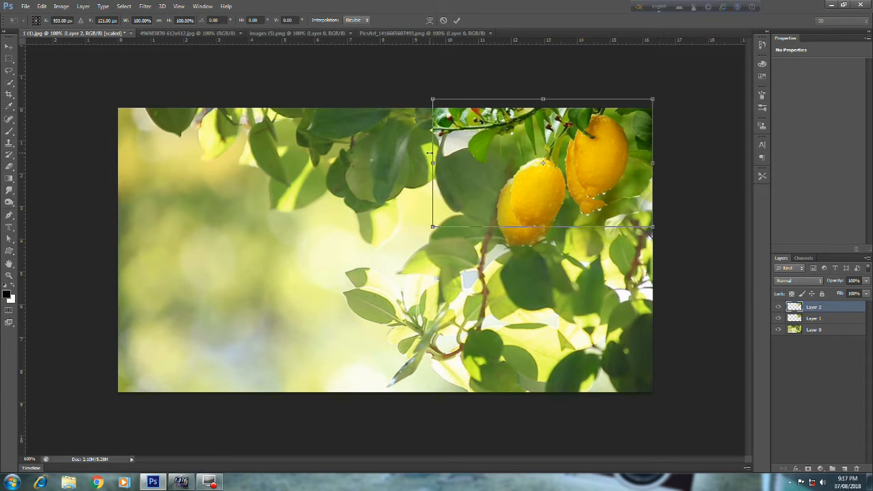
pyautogui.moveTo(428, 153); pyautogui.dragTo(419, 154)
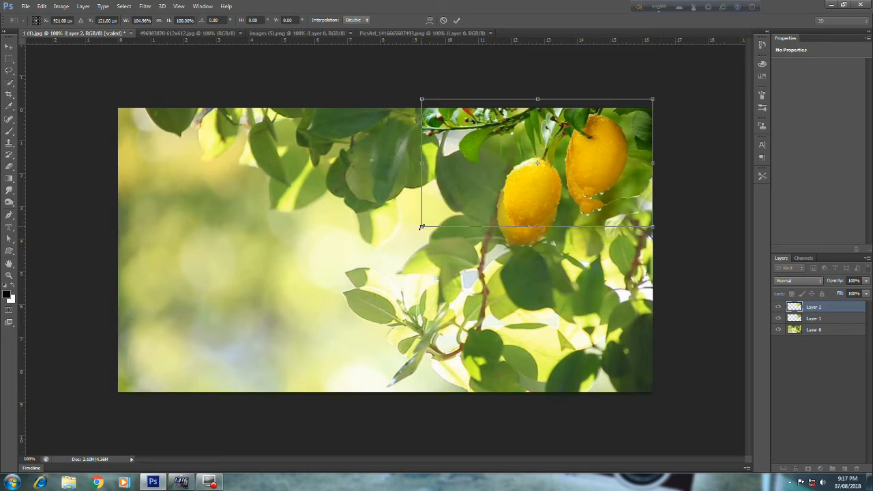
pyautogui.moveTo(409, 233); pyautogui.dragTo(361, 261)
pyautogui.moveTo(523, 178)
pyautogui.mouseDown()
pyautogui.moveTo(486, 182)
pyautogui.moveTo(508, 183)
pyautogui.mouseUp()
pyautogui.press('Return')
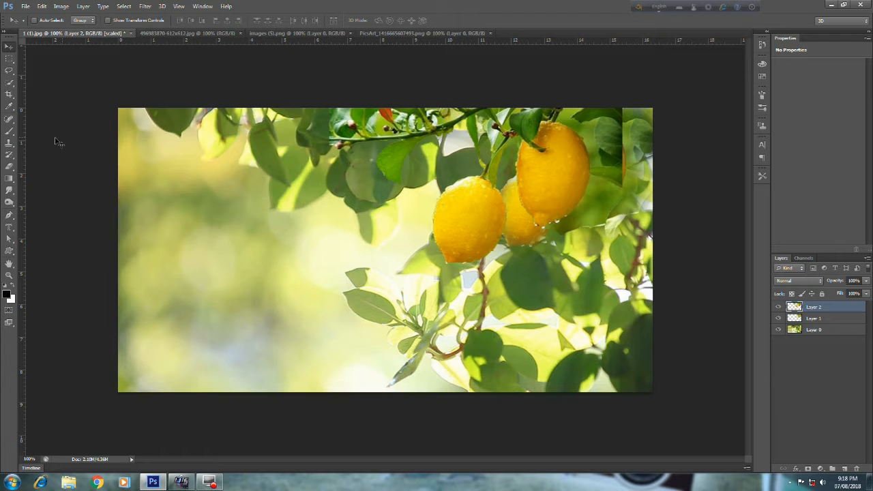
# Add a layer mask to Layer 2 and brush out a vertical strip just right of its right-hand lemon in black
pyautogui.click(8, 131)
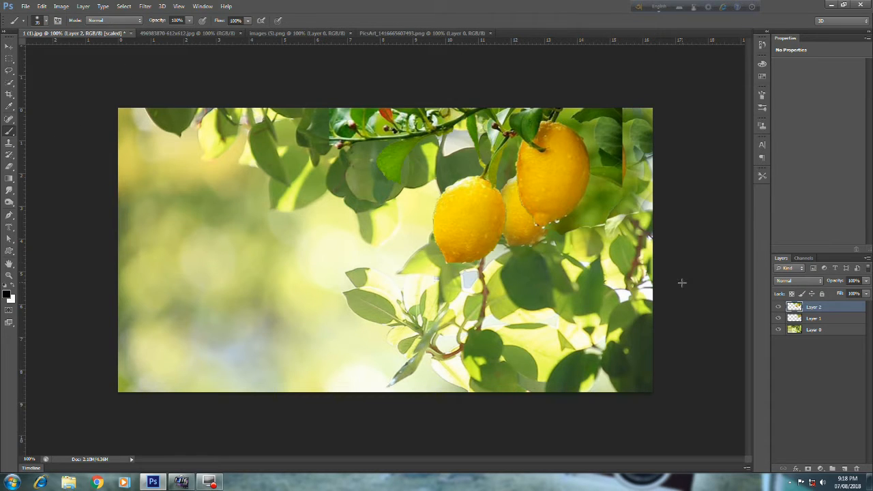
pyautogui.click(808, 469)
pyautogui.moveTo(601, 184); pyautogui.dragTo(601, 127)
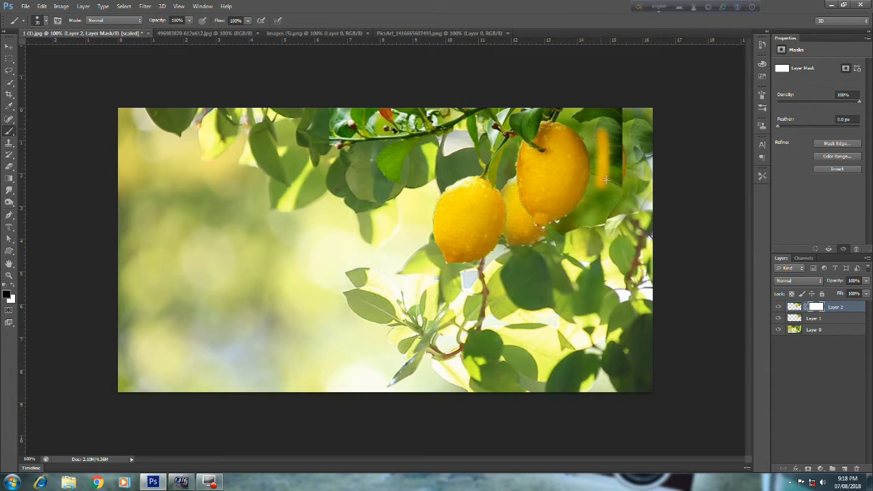
# Mask out the leaves and hard edge right of the large lemon to reveal the cloned lemon behind it
pyautogui.scroll(5, 609, 195)
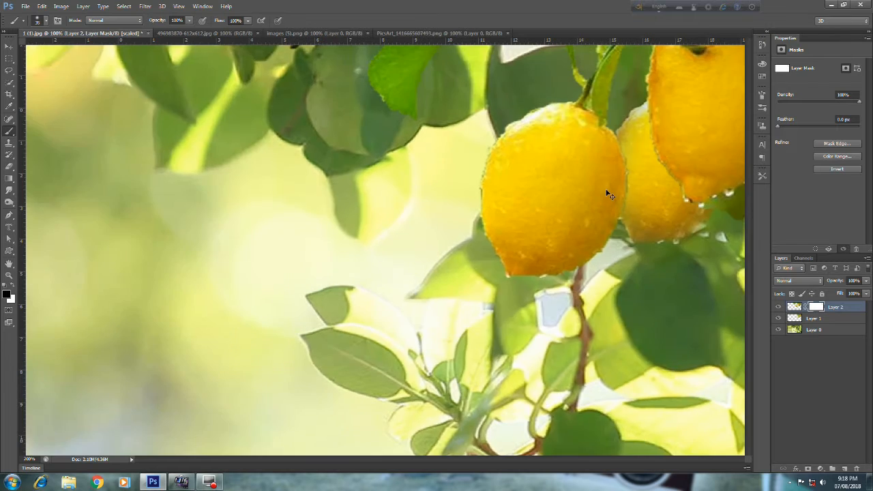
pyautogui.moveTo(490, 218)
pyautogui.mouseDown()
pyautogui.moveTo(439, 226)
pyautogui.moveTo(305, 221)
pyautogui.mouseUp()
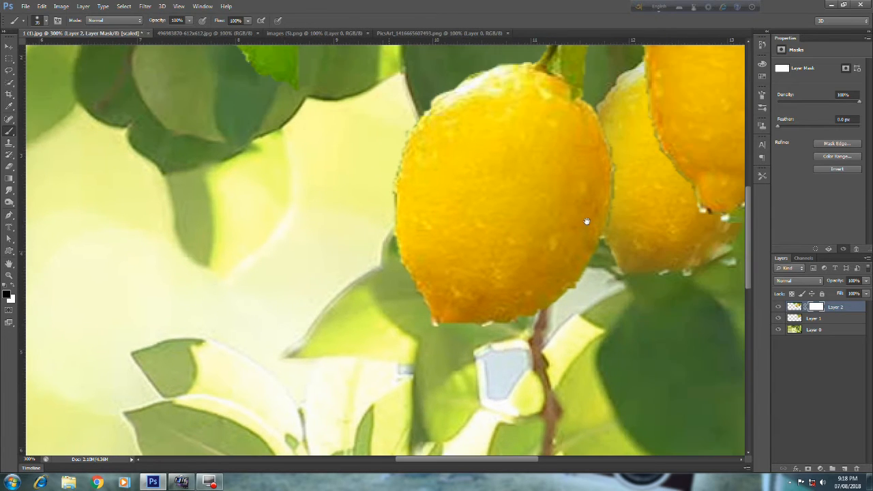
pyautogui.moveTo(614, 210); pyautogui.dragTo(531, 229)
pyautogui.moveTo(431, 246); pyautogui.dragTo(207, 294)
pyautogui.moveTo(626, 227); pyautogui.dragTo(598, 225)
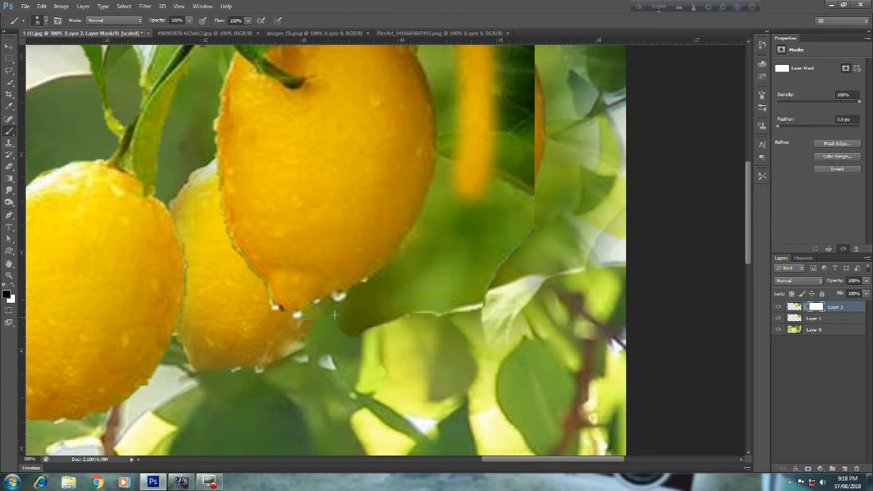
pyautogui.moveTo(396, 281)
pyautogui.mouseDown()
pyautogui.moveTo(501, 222)
pyautogui.moveTo(461, 284)
pyautogui.moveTo(440, 301)
pyautogui.moveTo(449, 253)
pyautogui.mouseUp()
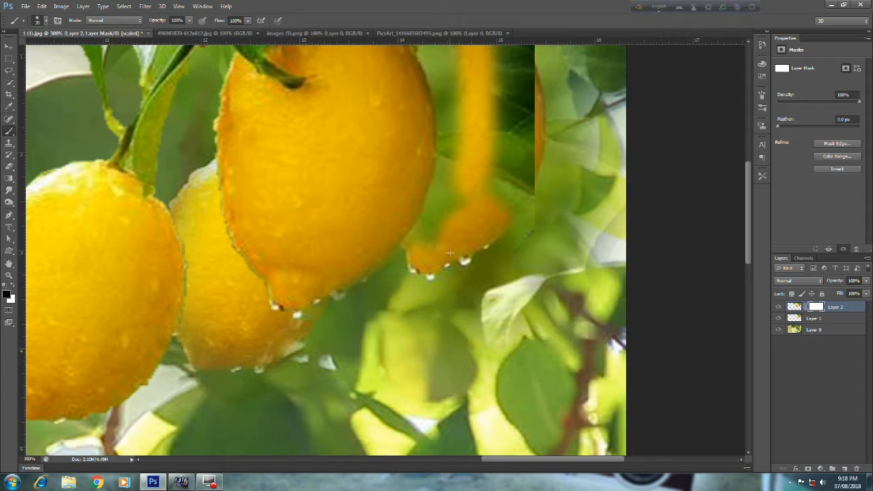
pyautogui.moveTo(454, 195)
pyautogui.mouseDown()
pyautogui.moveTo(463, 128)
pyautogui.moveTo(455, 112)
pyautogui.mouseUp()
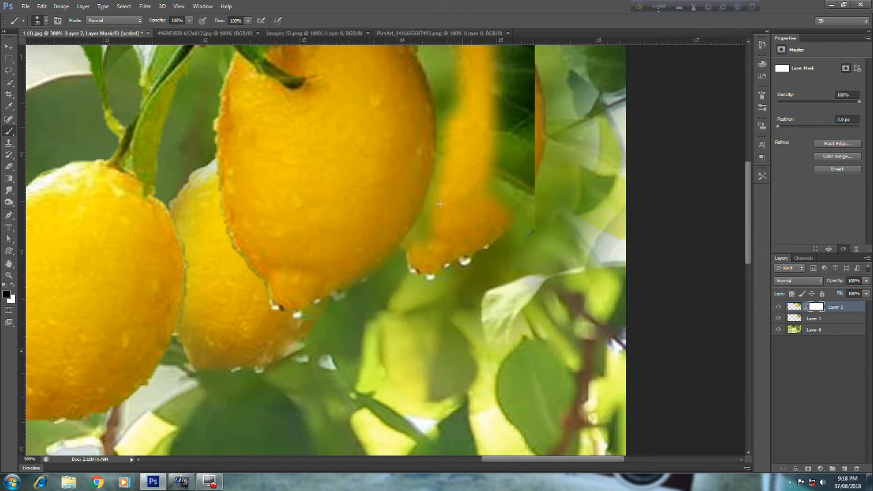
pyautogui.moveTo(421, 234); pyautogui.dragTo(418, 240)
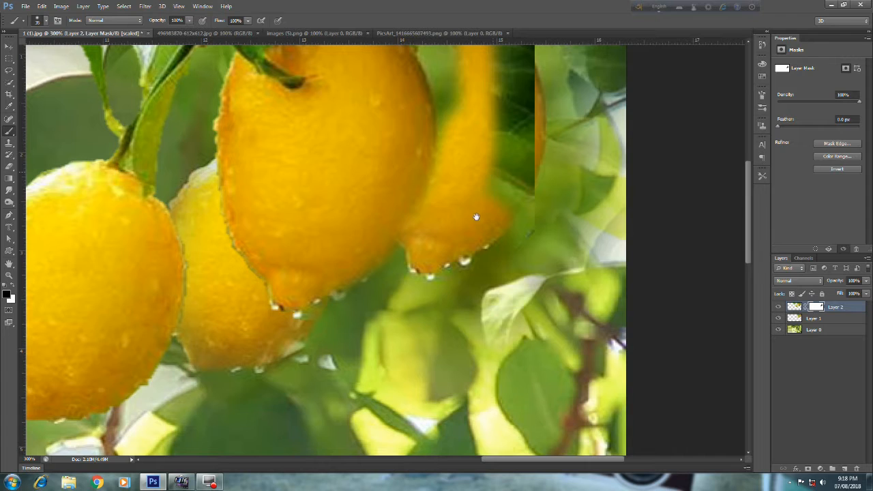
pyautogui.moveTo(487, 176); pyautogui.dragTo(437, 318)
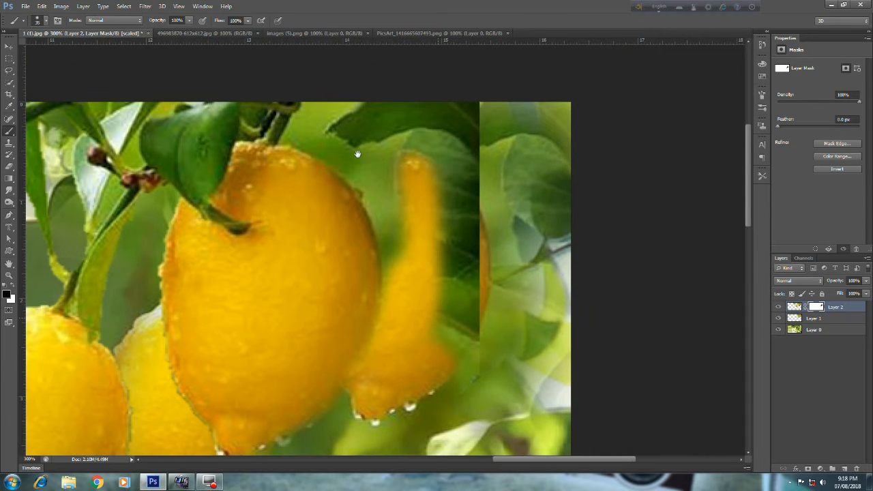
pyautogui.moveTo(345, 160)
pyautogui.mouseDown()
pyautogui.moveTo(388, 239)
pyautogui.moveTo(399, 313)
pyautogui.moveTo(419, 297)
pyautogui.moveTo(466, 216)
pyautogui.moveTo(471, 372)
pyautogui.moveTo(461, 252)
pyautogui.moveTo(447, 312)
pyautogui.moveTo(456, 131)
pyautogui.moveTo(453, 179)
pyautogui.moveTo(459, 122)
pyautogui.moveTo(475, 186)
pyautogui.moveTo(476, 145)
pyautogui.moveTo(479, 205)
pyautogui.moveTo(482, 96)
pyautogui.moveTo(482, 200)
pyautogui.moveTo(469, 105)
pyautogui.moveTo(434, 101)
pyautogui.moveTo(421, 142)
pyautogui.moveTo(432, 112)
pyautogui.mouseUp()
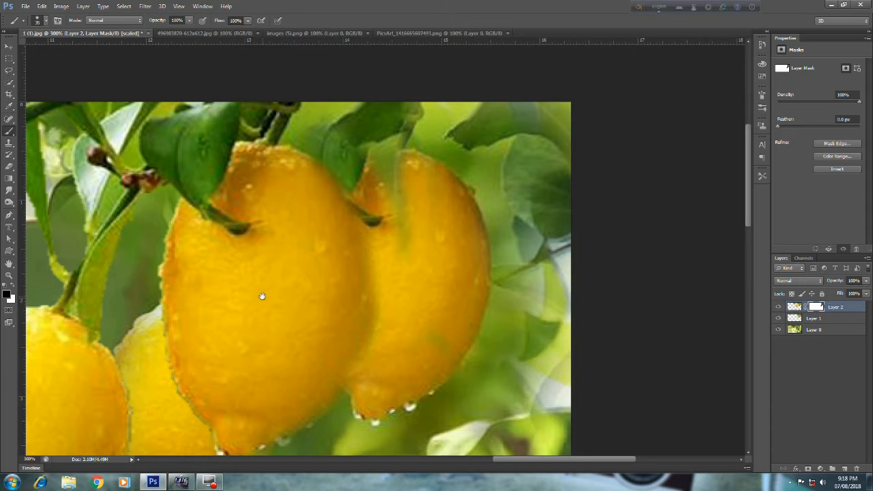
# Mask the pasted branch's hard left edge so it blends softly into the background leaves
pyautogui.hscroll(-3, 333, 234)
pyautogui.scroll(-2, 333, 233)
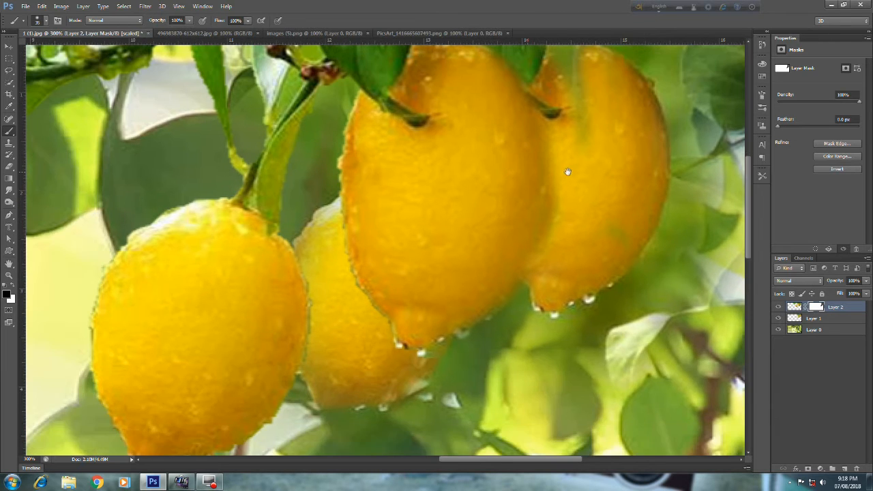
pyautogui.hscroll(-2, 341, 197)
pyautogui.hscroll(-5, 521, 234)
pyautogui.scroll(3, 520, 234)
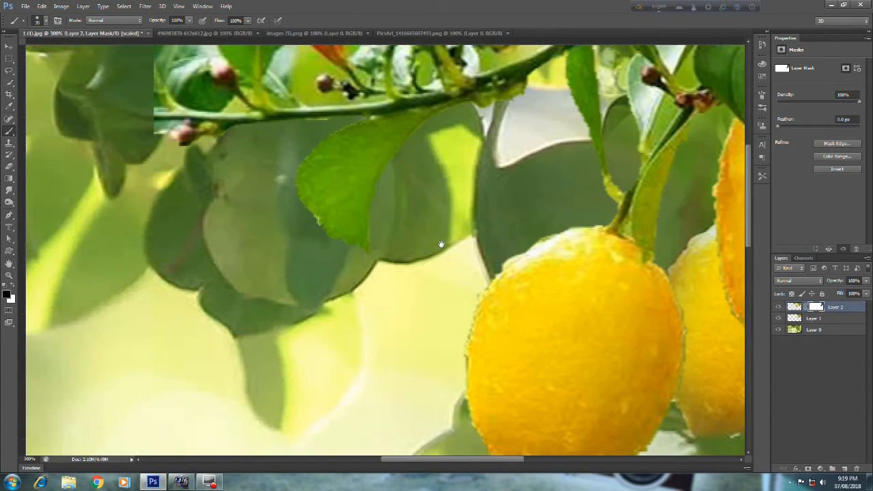
pyautogui.hscroll(-3, 391, 234)
pyautogui.scroll(2, 390, 234)
pyautogui.moveTo(391, 234); pyautogui.dragTo(386, 325)
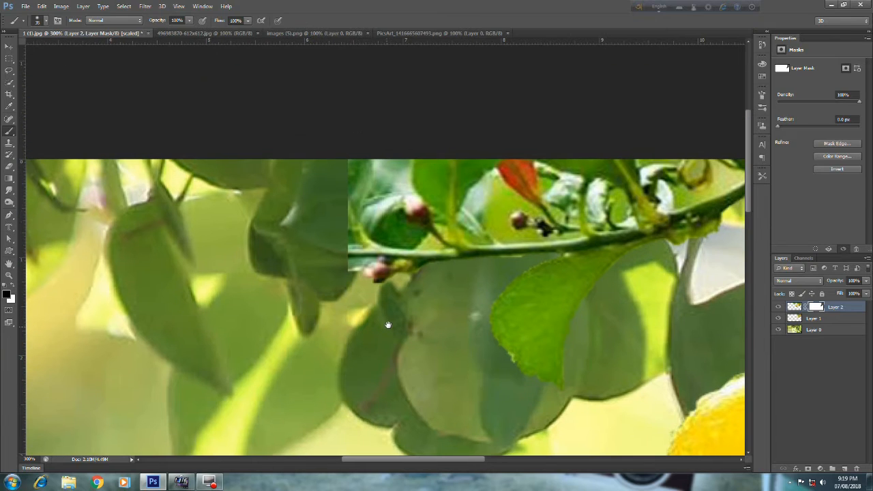
pyautogui.moveTo(352, 274)
pyautogui.mouseDown()
pyautogui.moveTo(361, 167)
pyautogui.moveTo(354, 181)
pyautogui.moveTo(352, 165)
pyautogui.moveTo(364, 157)
pyautogui.moveTo(368, 168)
pyautogui.moveTo(345, 212)
pyautogui.moveTo(354, 270)
pyautogui.moveTo(414, 310)
pyautogui.moveTo(487, 310)
pyautogui.mouseUp()
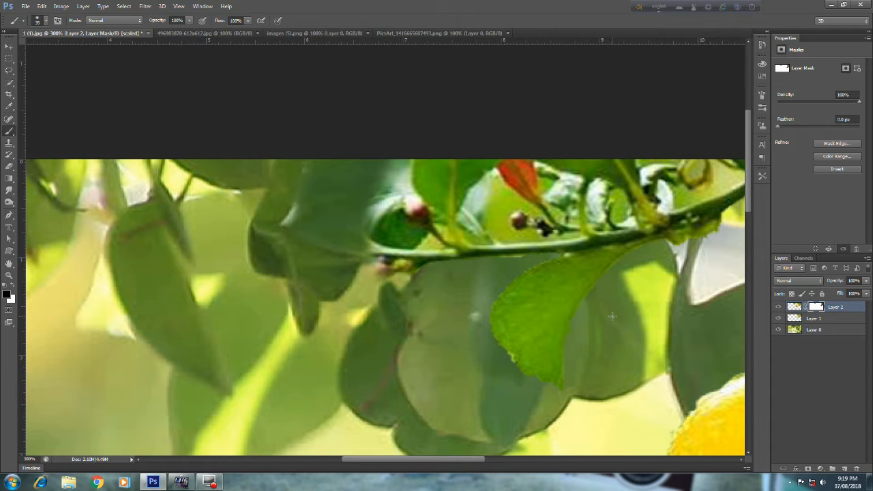
pyautogui.hotkey('ctrl', '-')
pyautogui.hotkey('ctrl', '-')
pyautogui.hotkey('ctrl', '-')
pyautogui.hotkey('ctrl', '-')
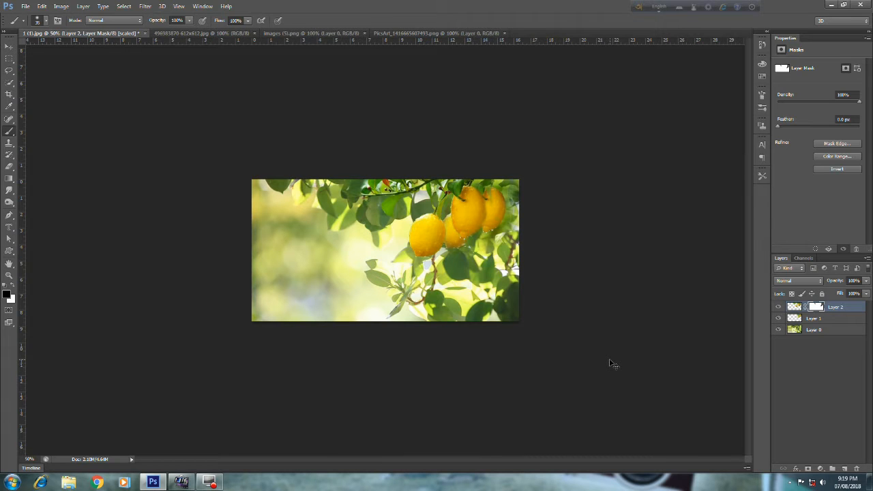
pyautogui.hotkey('ctrl', '+')
pyautogui.hotkey('ctrl', '+')
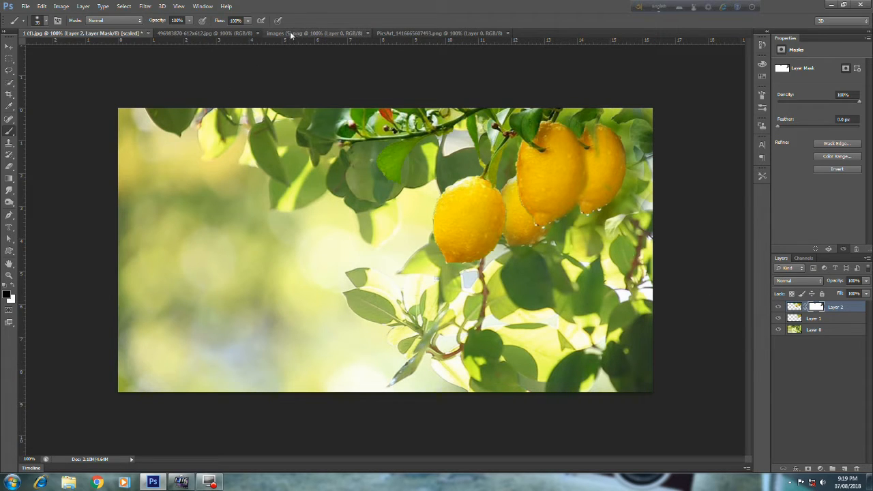
# Close images (5).png and copy the hanging woman cut-out from PicsArt_1416665607493.png into the lemon composite
pyautogui.click(354, 34)
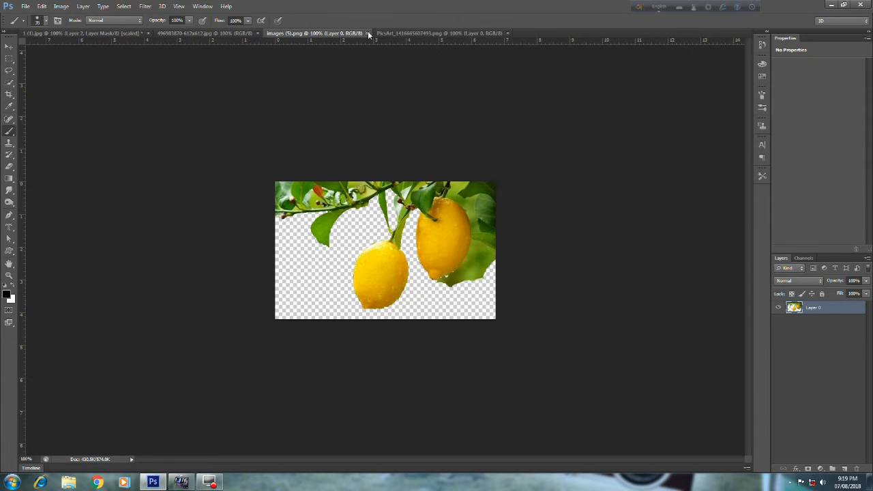
pyautogui.hotkey('ctrl', 'w')
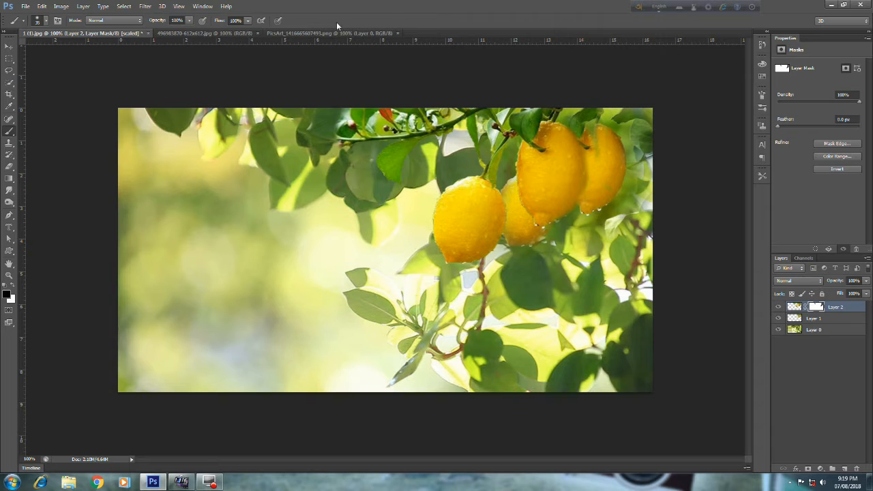
pyautogui.click(337, 34)
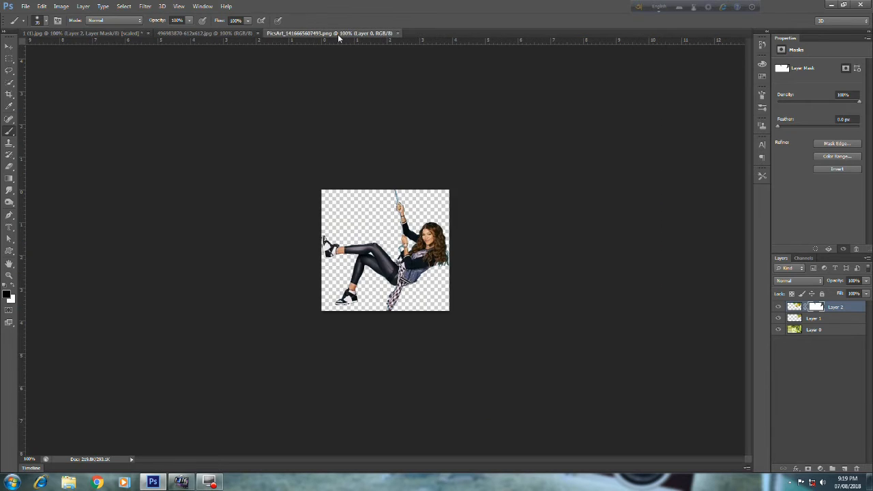
pyautogui.click(8, 47)
pyautogui.moveTo(402, 272); pyautogui.dragTo(467, 199)
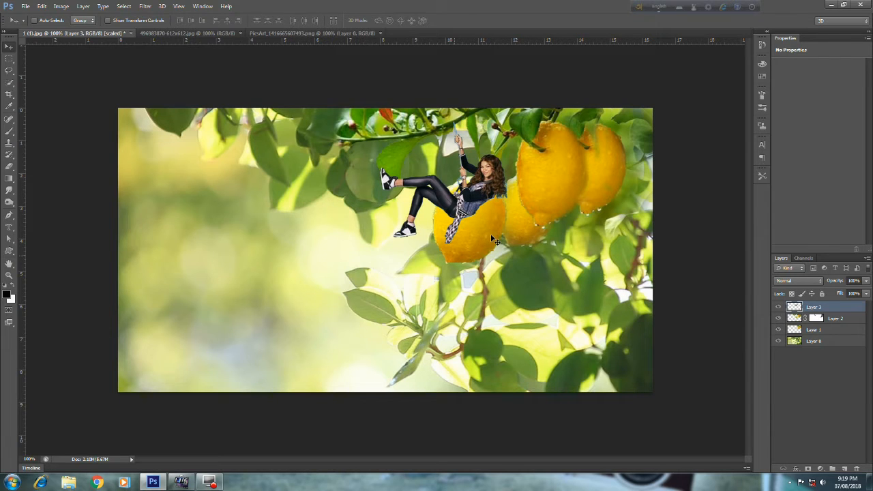
# Enlarge the woman to about 137% and position her in front of the lowest lemon, with her rope reaching the branch
pyautogui.hotkey('ctrl', 't')
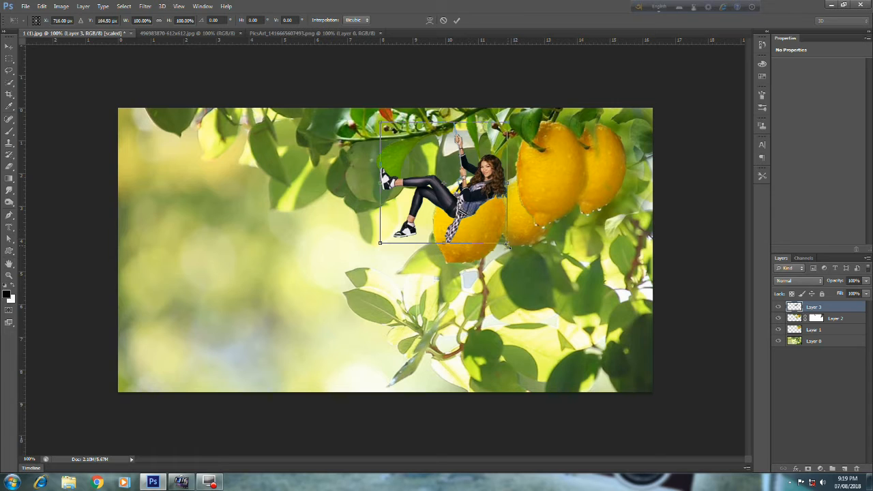
pyautogui.moveTo(507, 245); pyautogui.dragTo(553, 294)
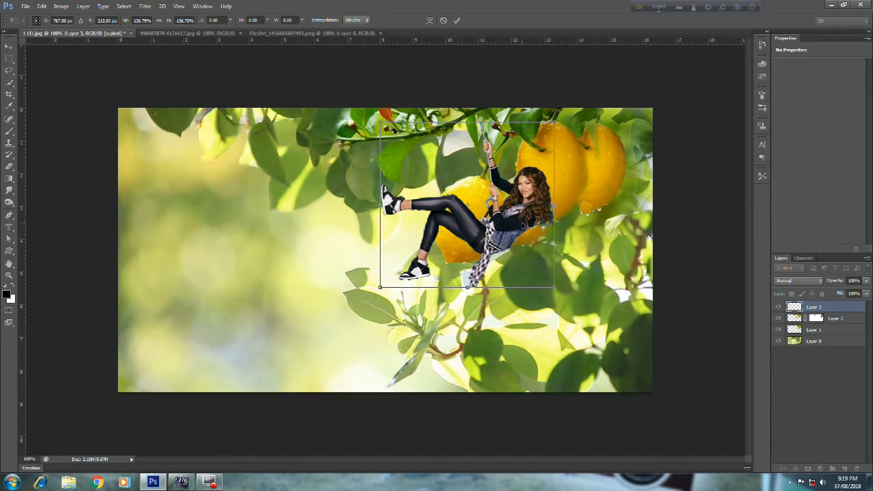
pyautogui.press('Return')
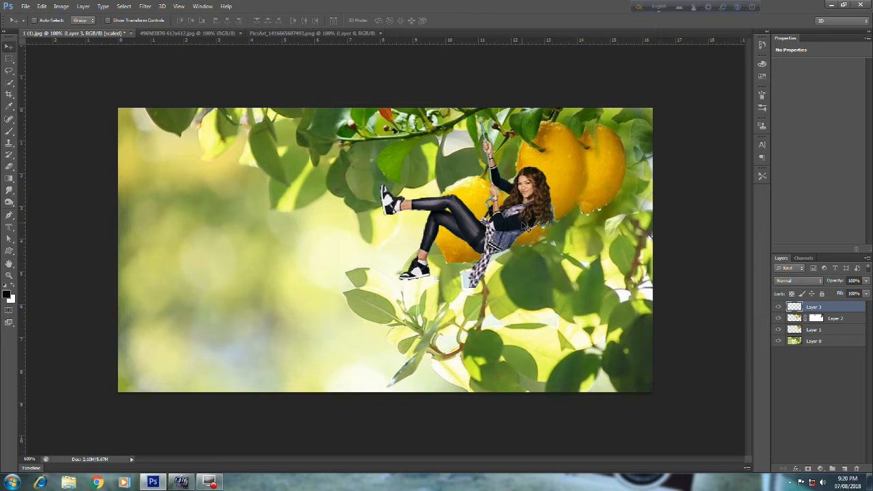
pyautogui.moveTo(524, 227); pyautogui.dragTo(493, 221)
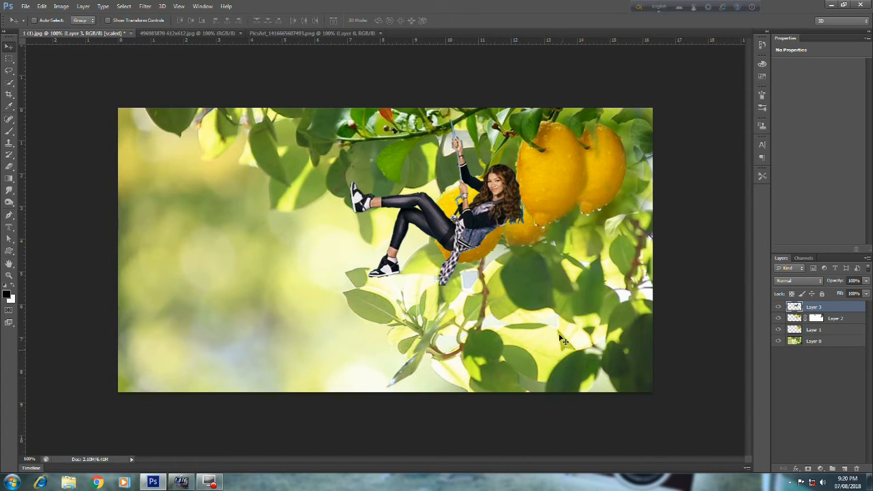
pyautogui.press('Down')
pyautogui.press('Down')
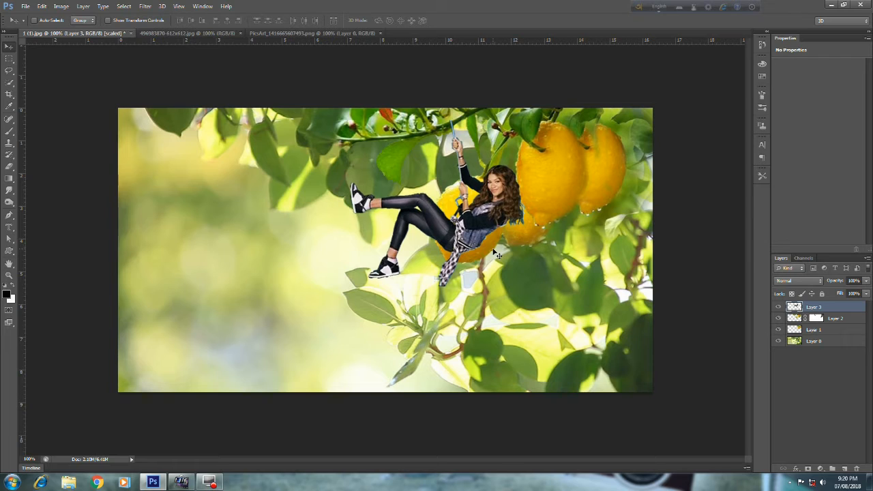
pyautogui.press('Down')
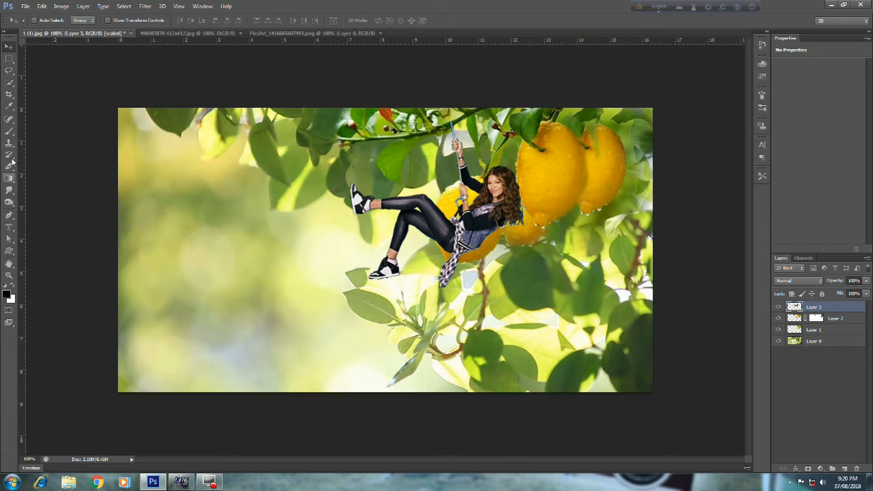
# Select the short piece of rope above the woman's raised hand and copy it to a new layer
pyautogui.click(8, 58)
pyautogui.scroll(3, 501, 205)
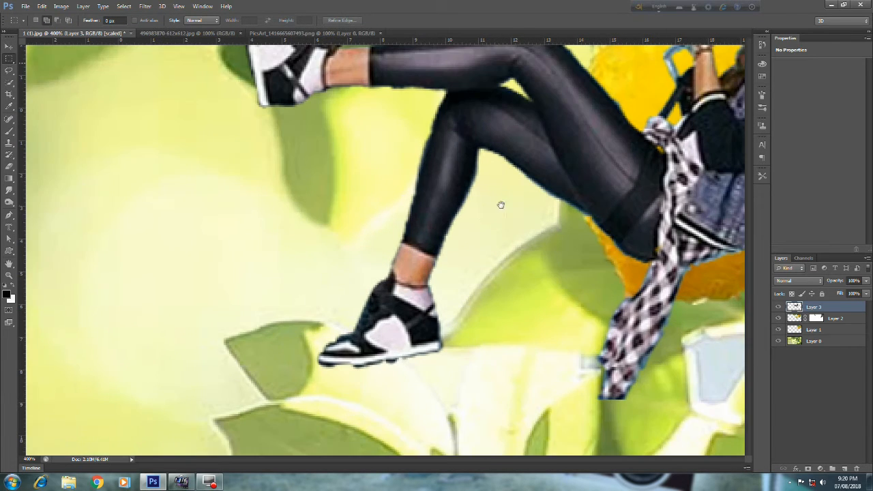
pyautogui.moveTo(501, 205); pyautogui.dragTo(431, 280)
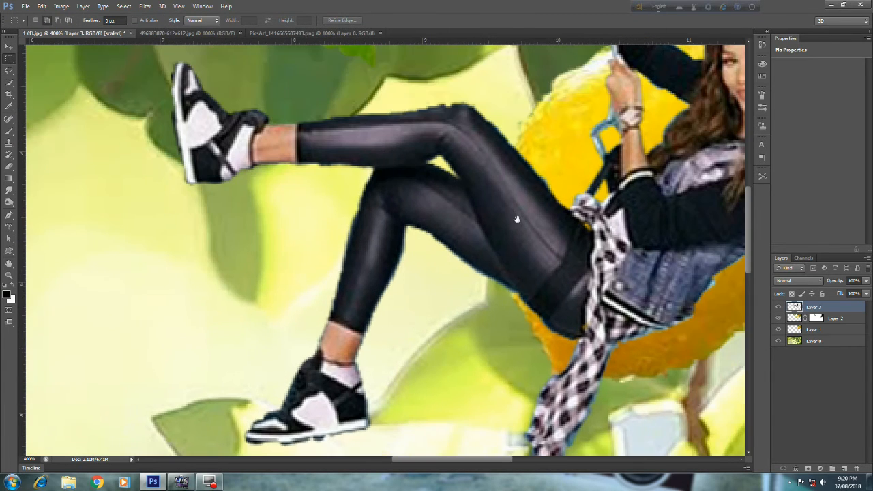
pyautogui.moveTo(516, 219)
pyautogui.mouseDown()
pyautogui.moveTo(481, 295)
pyautogui.moveTo(493, 229)
pyautogui.moveTo(476, 273)
pyautogui.mouseUp()
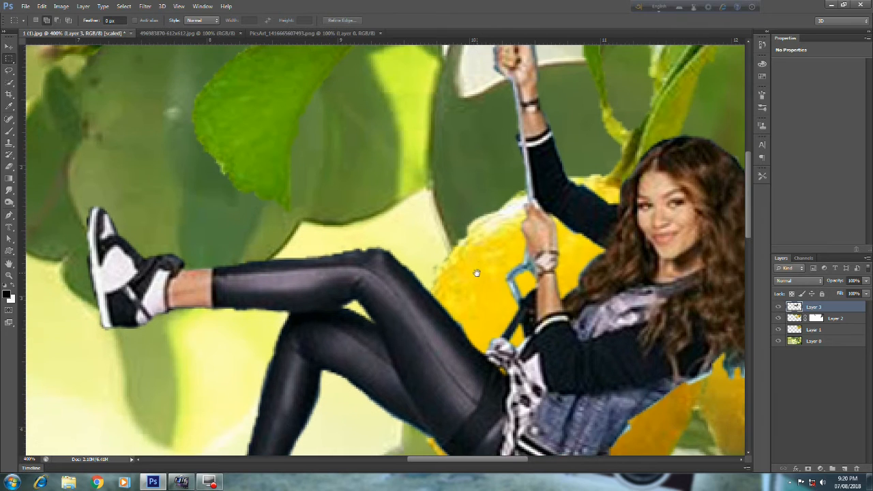
pyautogui.moveTo(506, 165); pyautogui.dragTo(496, 183)
pyautogui.moveTo(476, 273); pyautogui.dragTo(469, 296)
pyautogui.moveTo(504, 140); pyautogui.dragTo(471, 290)
pyautogui.moveTo(480, 164); pyautogui.dragTo(474, 215)
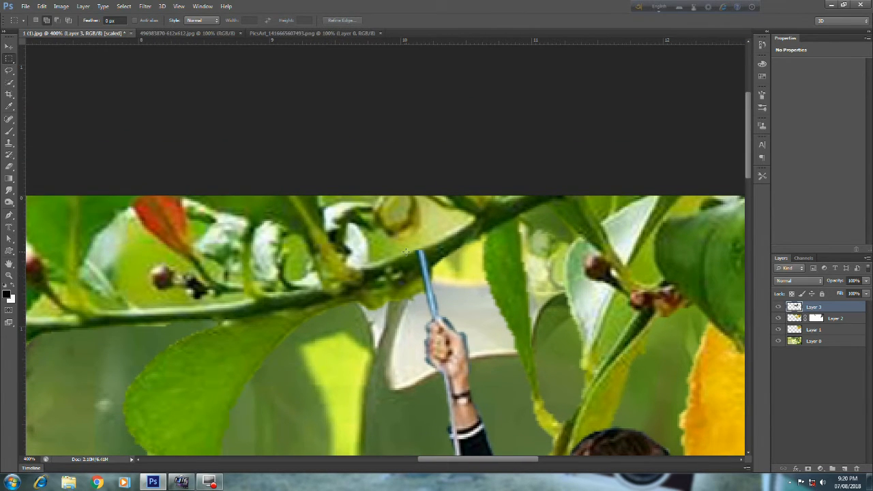
pyautogui.moveTo(406, 246)
pyautogui.mouseDown()
pyautogui.moveTo(444, 278)
pyautogui.moveTo(463, 315)
pyautogui.moveTo(464, 308)
pyautogui.mouseUp()
pyautogui.hotkey('ctrl', 'j')
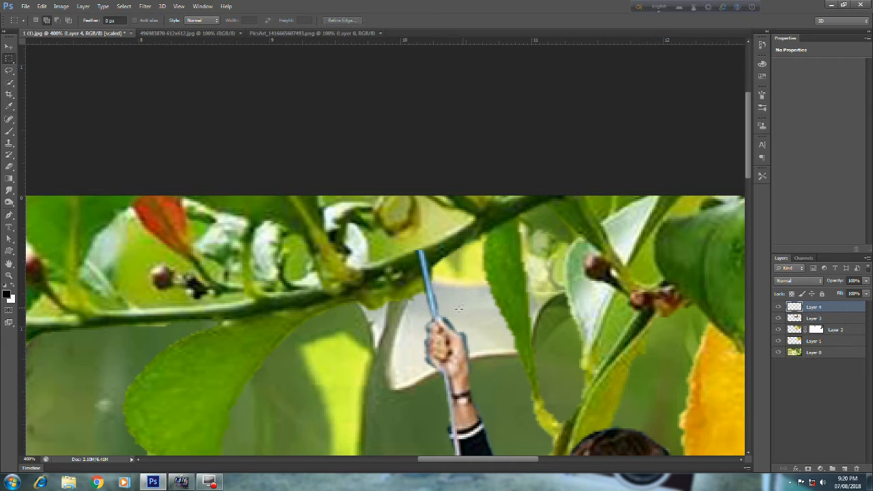
# Move the copied rope piece just left of the original rope and warp it into a curved hook shape
pyautogui.click(9, 46)
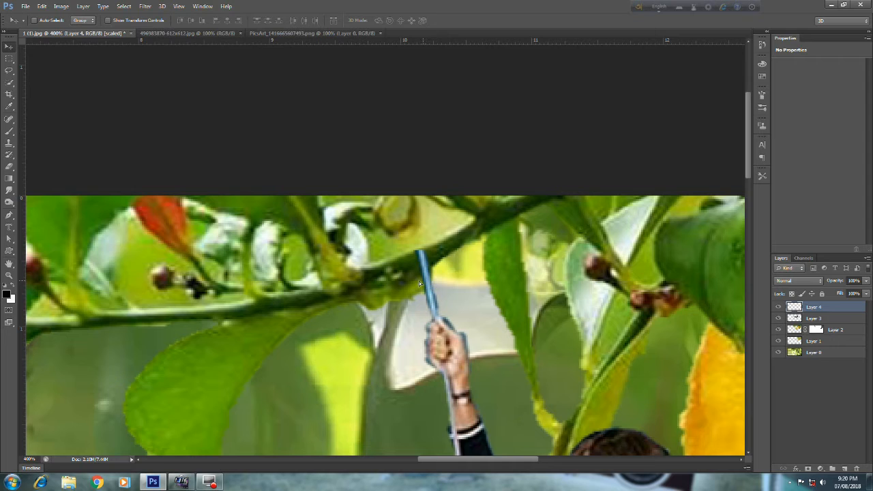
pyautogui.moveTo(419, 281); pyautogui.dragTo(406, 278)
pyautogui.hotkey('ctrl', 't')
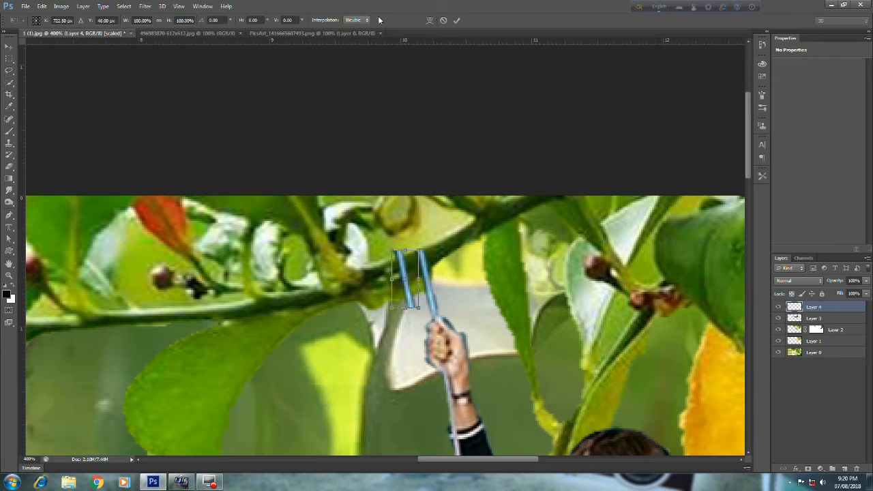
pyautogui.click(429, 20)
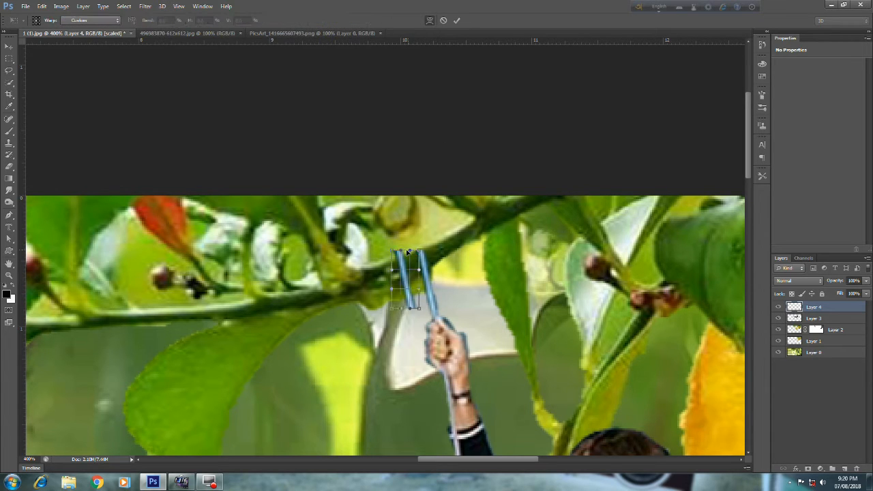
pyautogui.moveTo(408, 252); pyautogui.dragTo(436, 253)
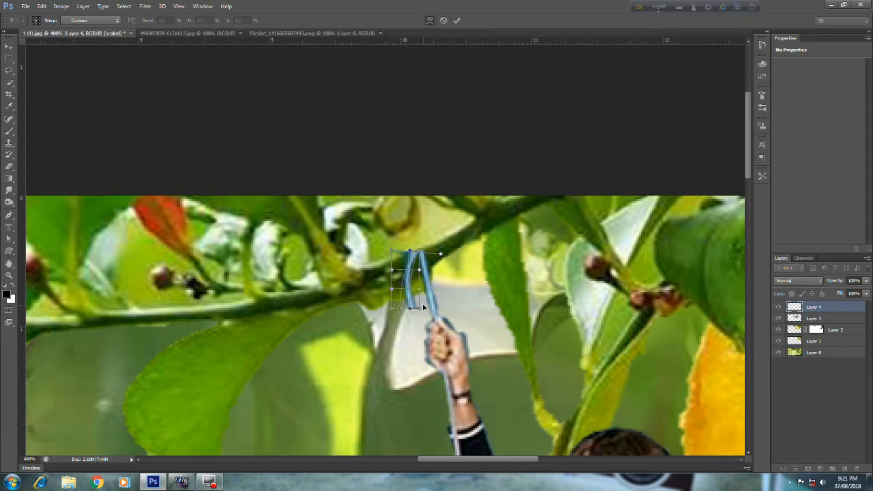
pyautogui.moveTo(421, 309); pyautogui.dragTo(444, 288)
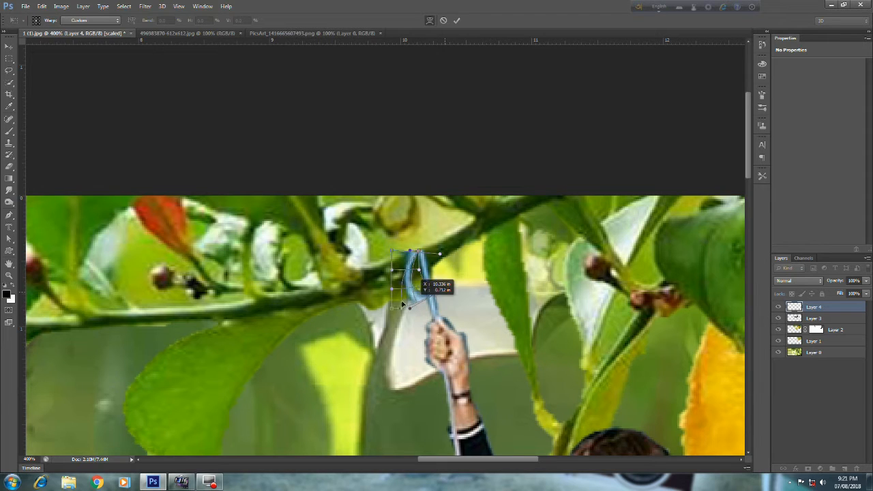
pyautogui.moveTo(394, 308); pyautogui.dragTo(443, 289)
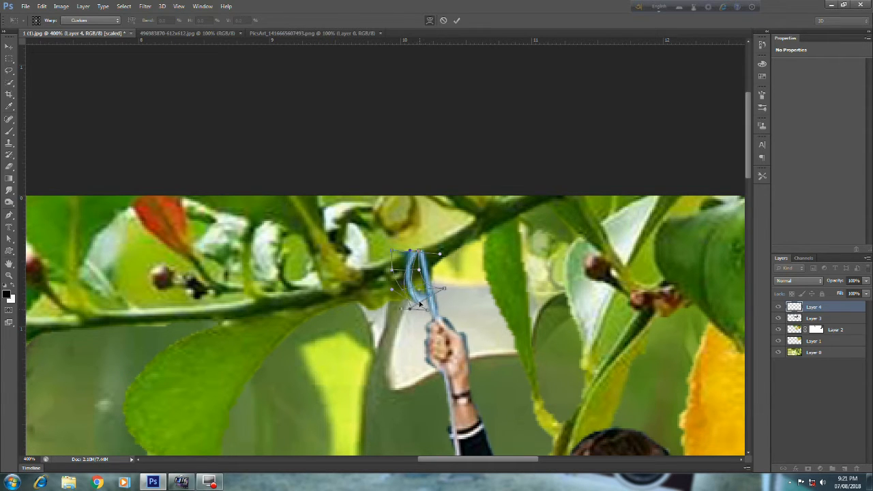
pyautogui.moveTo(424, 253); pyautogui.dragTo(454, 276)
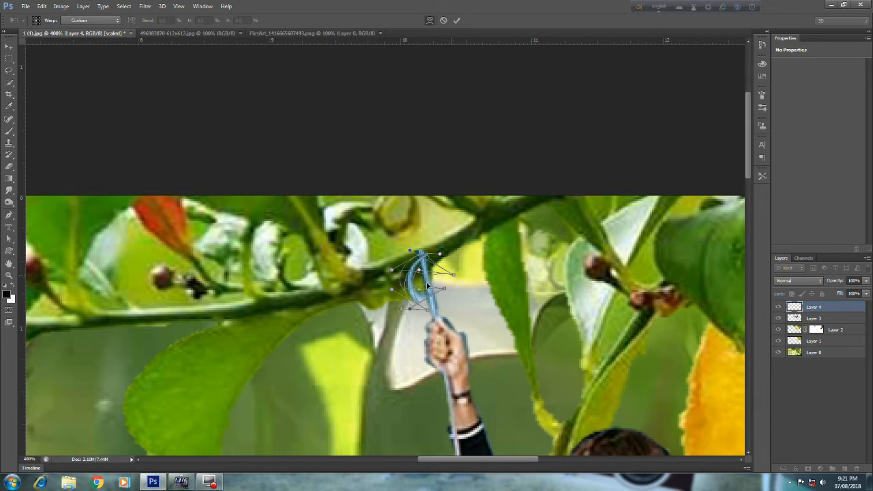
pyautogui.press('Return')
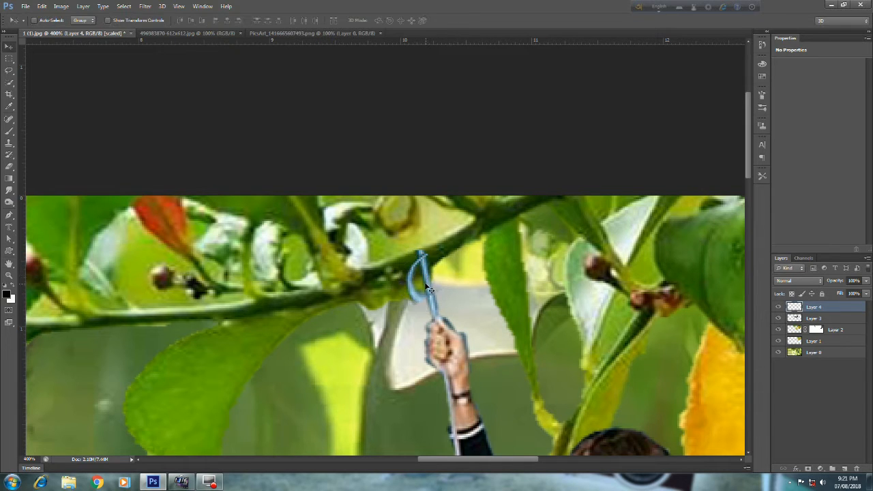
# Move the curved rope piece to the rope's upper end and rotate it about 131° so it hooks over the branch
pyautogui.moveTo(413, 278); pyautogui.dragTo(418, 259)
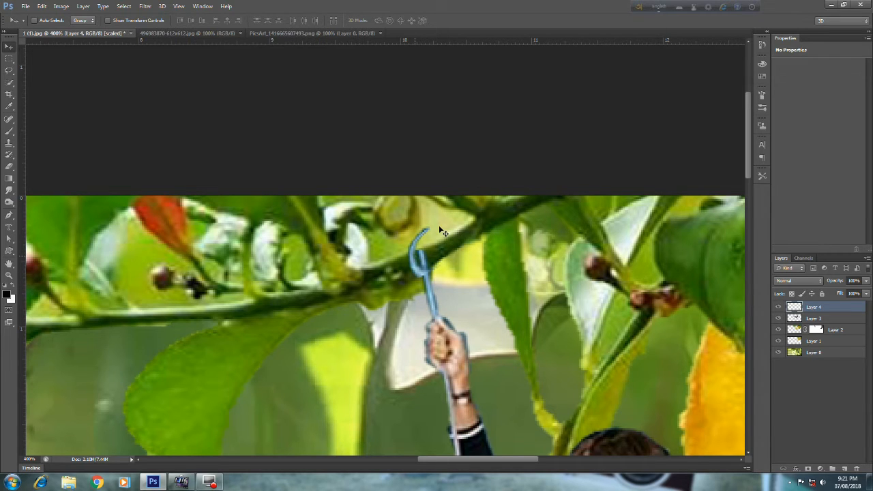
pyautogui.hotkey('ctrl', 't')
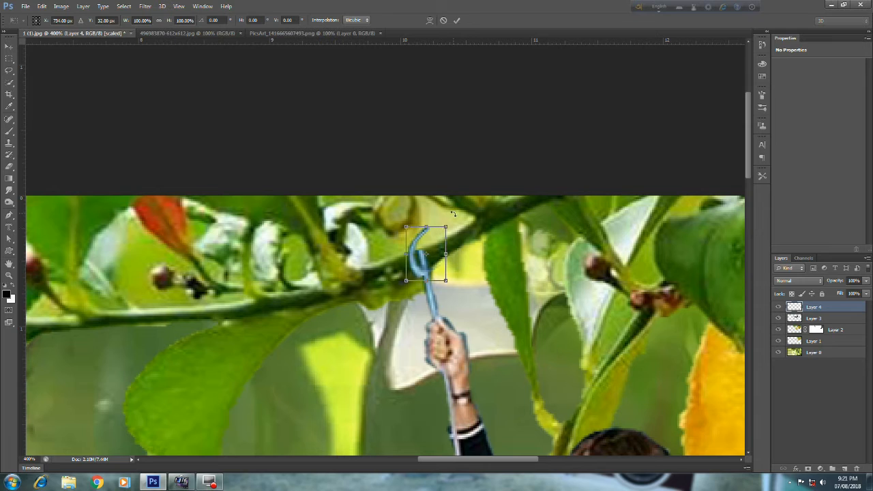
pyautogui.moveTo(453, 214); pyautogui.dragTo(439, 254)
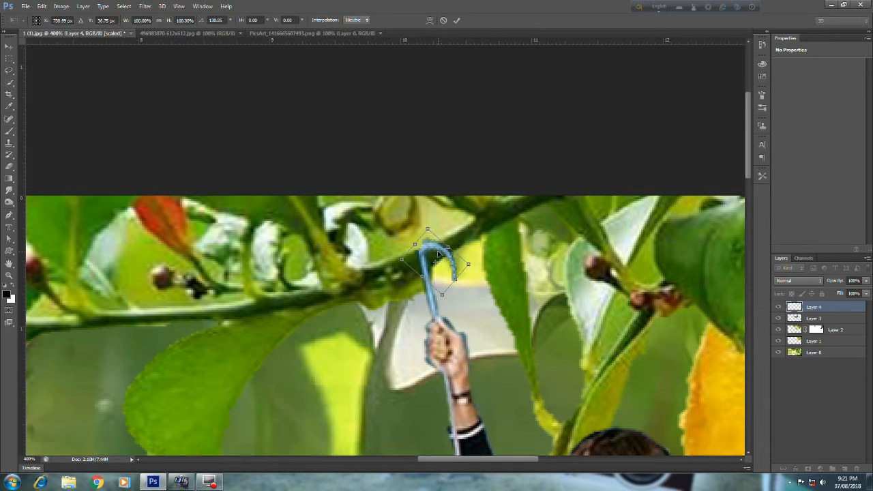
pyautogui.press('Return')
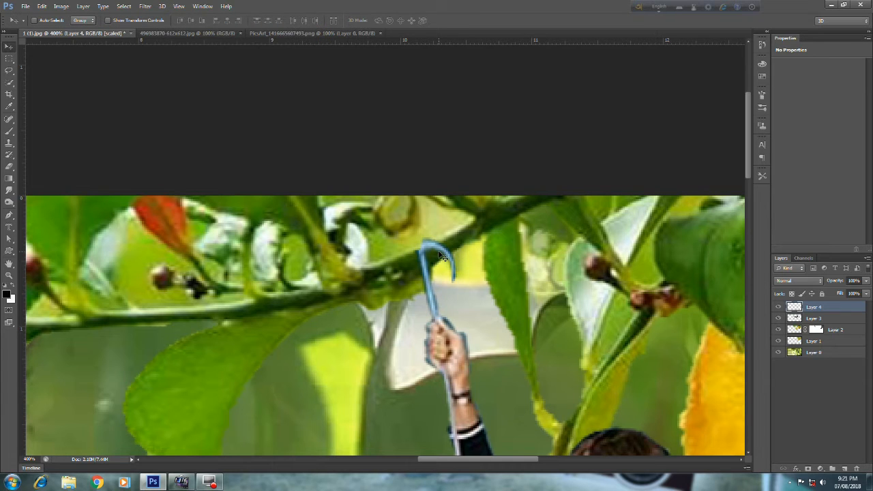
# Duplicate the curved rope piece slightly down to the left and flip the copy horizontally
pyautogui.moveTo(442, 257); pyautogui.dragTo(423, 277)
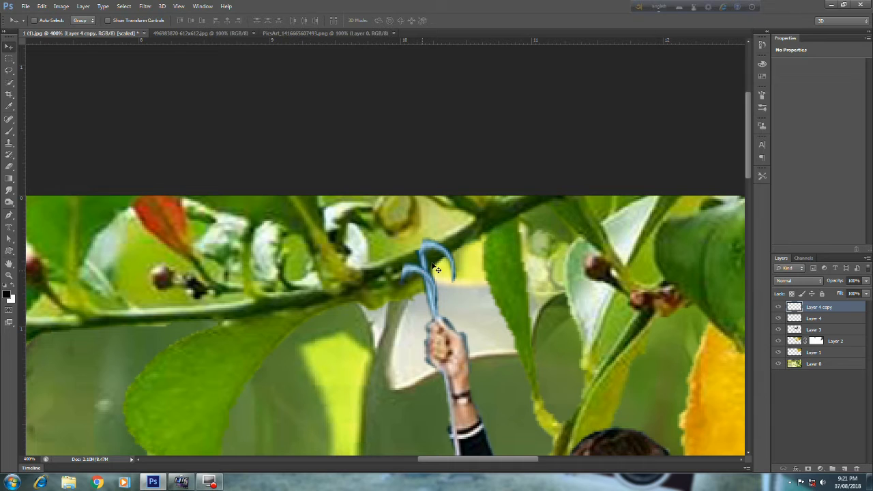
pyautogui.hotkey('ctrl', 't')
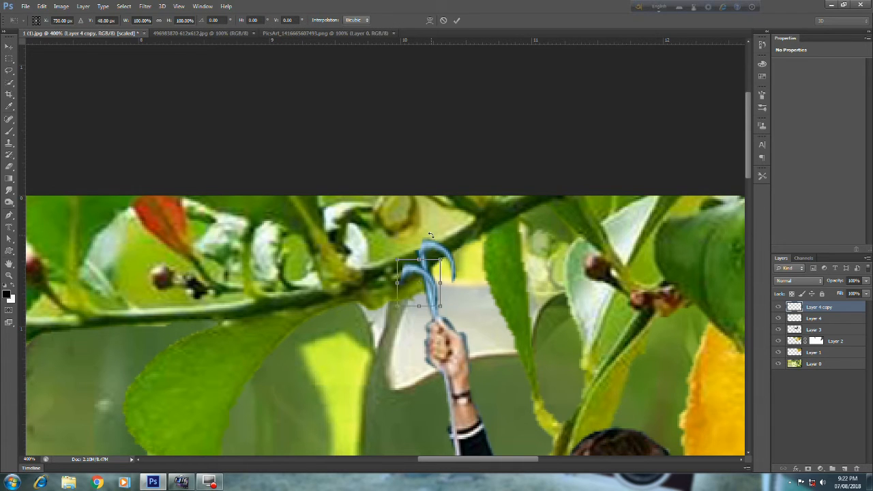
pyautogui.rightClick(434, 270)
pyautogui.click(471, 406)
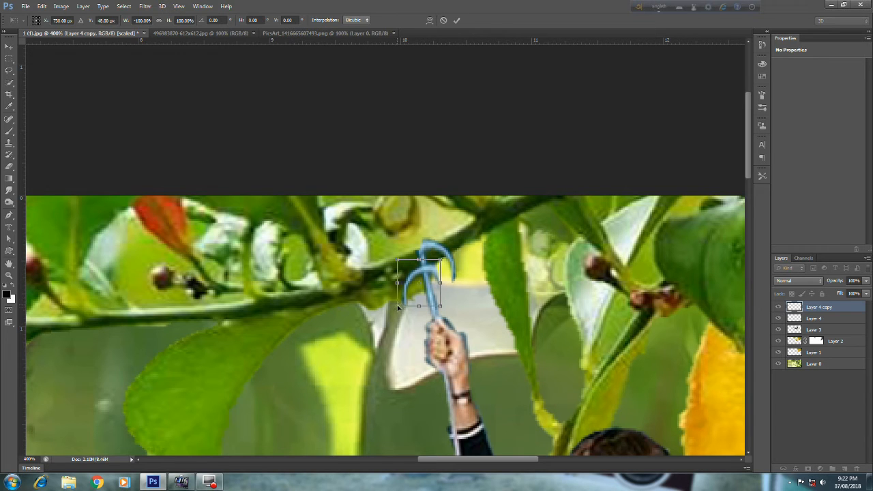
# Scale the flipped rope copy to about 79% width and 112% height and place it against the rope's upper end, mirroring the hook
pyautogui.moveTo(397, 308); pyautogui.dragTo(368, 354)
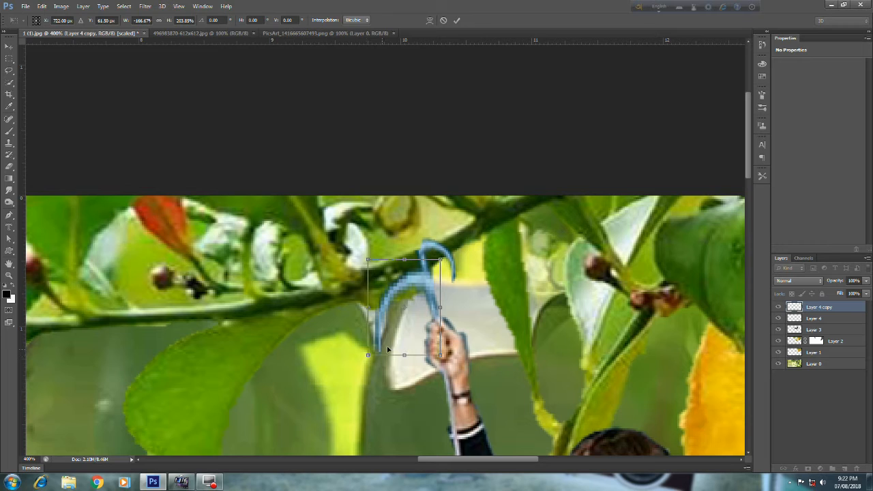
pyautogui.moveTo(441, 307); pyautogui.dragTo(435, 293)
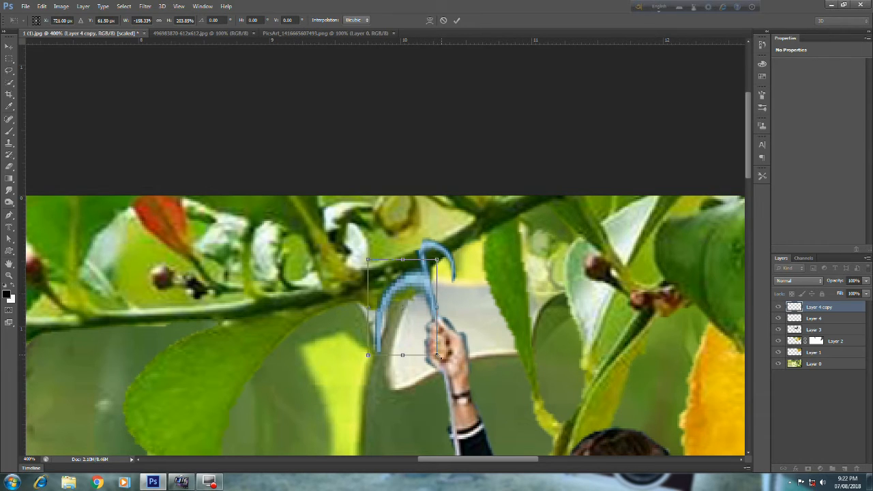
pyautogui.moveTo(437, 355); pyautogui.dragTo(384, 285)
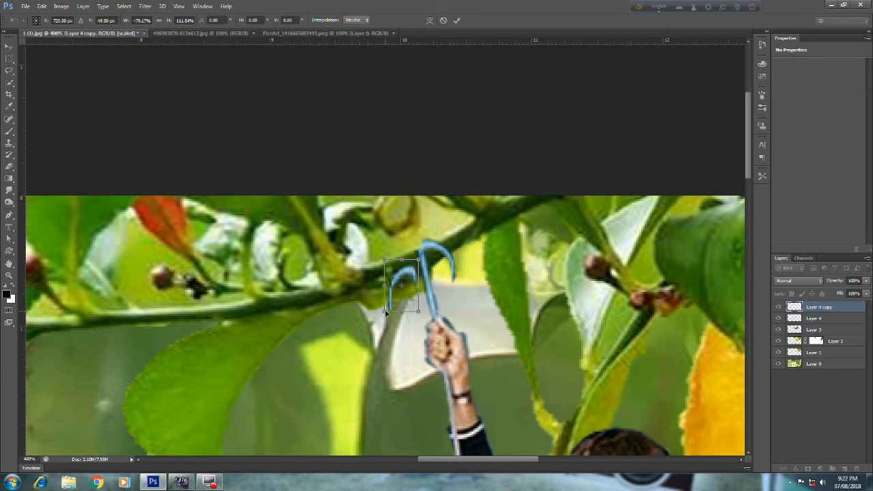
pyautogui.moveTo(382, 328); pyautogui.dragTo(360, 362)
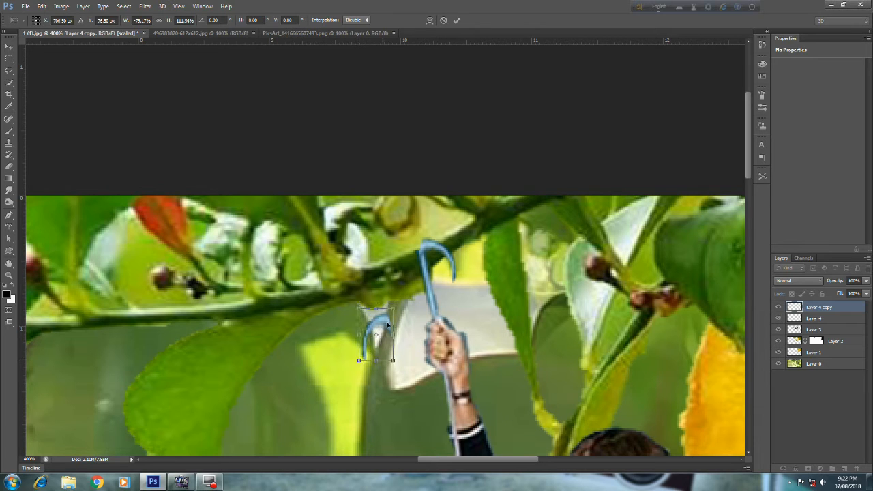
pyautogui.moveTo(385, 324); pyautogui.dragTo(420, 259)
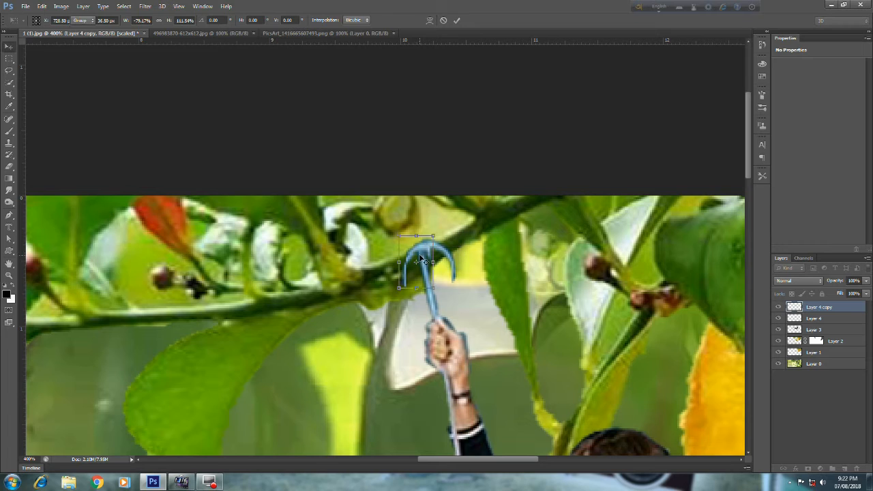
pyautogui.press('Return')
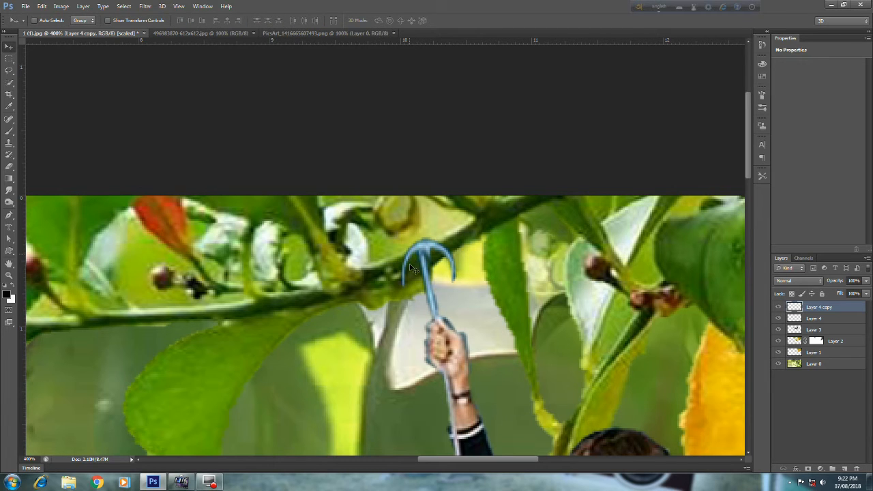
# Enlarge the flipped rope copy to about 158% width and 162% height and rotate it slightly counterclockwise around the branch
pyautogui.hotkey('ctrl', 't')
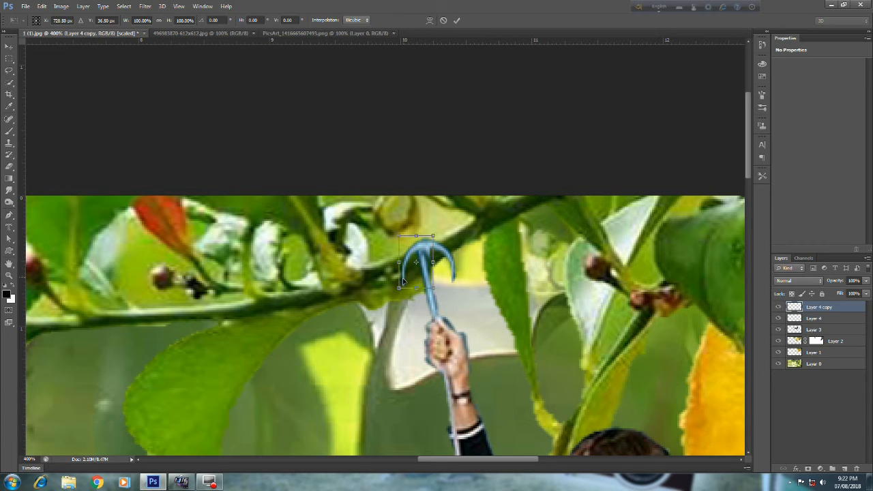
pyautogui.moveTo(398, 290); pyautogui.dragTo(381, 327)
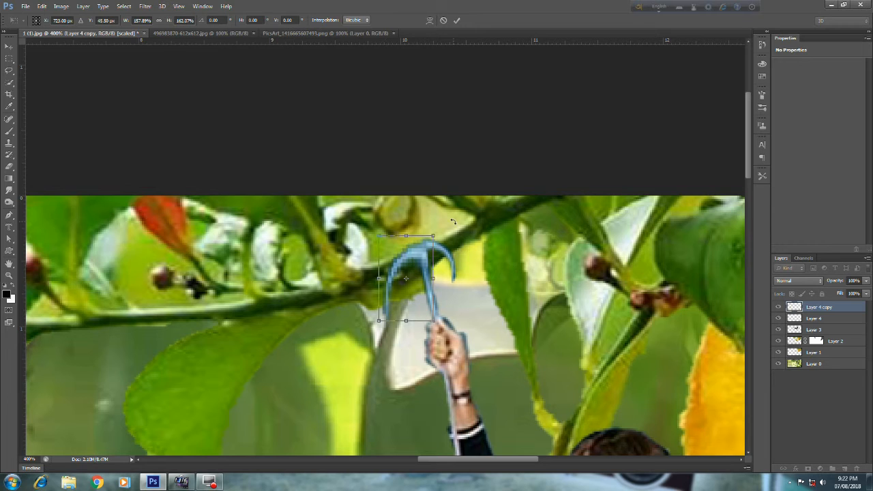
pyautogui.moveTo(450, 208); pyautogui.dragTo(456, 191)
pyautogui.press('Return')
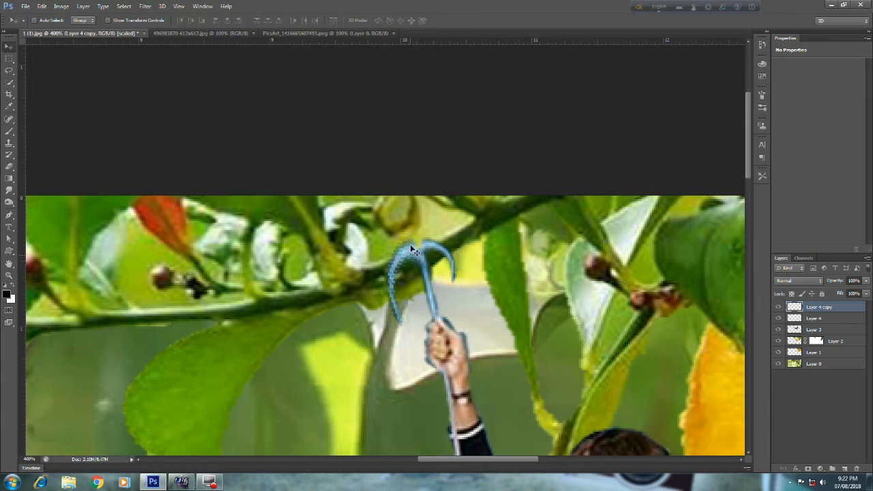
# Duplicate the enlarged rope strand right beside itself and rotate the copy about 20° clockwise
pyautogui.moveTo(413, 254)
pyautogui.mouseDown()
pyautogui.moveTo(418, 265)
pyautogui.moveTo(401, 267)
pyautogui.moveTo(394, 256)
pyautogui.moveTo(408, 258)
pyautogui.mouseUp()
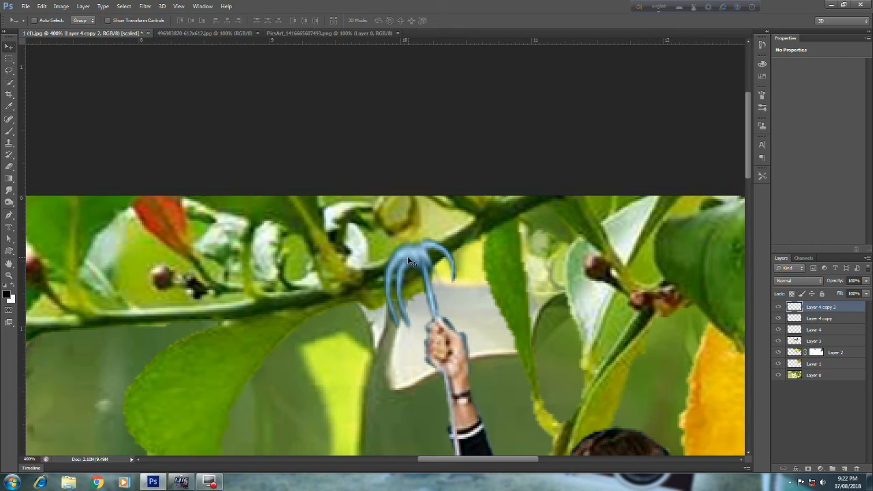
pyautogui.hotkey('ctrl', 't')
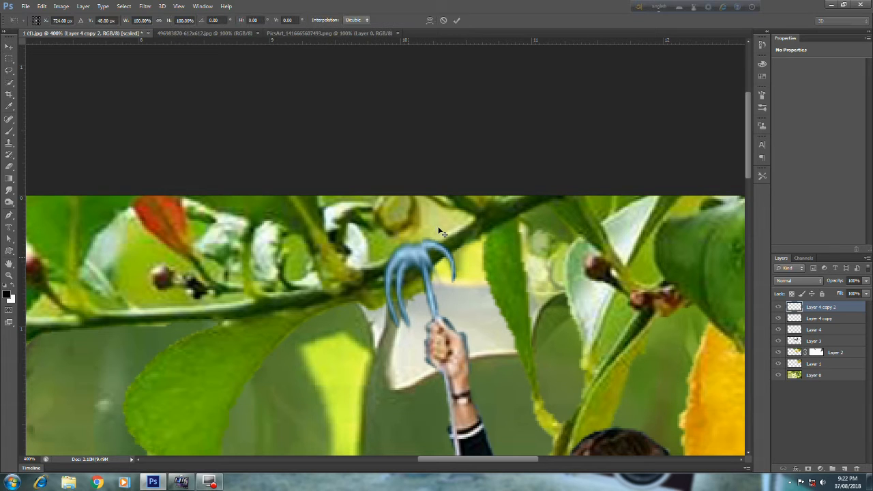
pyautogui.moveTo(448, 226); pyautogui.dragTo(467, 240)
pyautogui.press('Return')
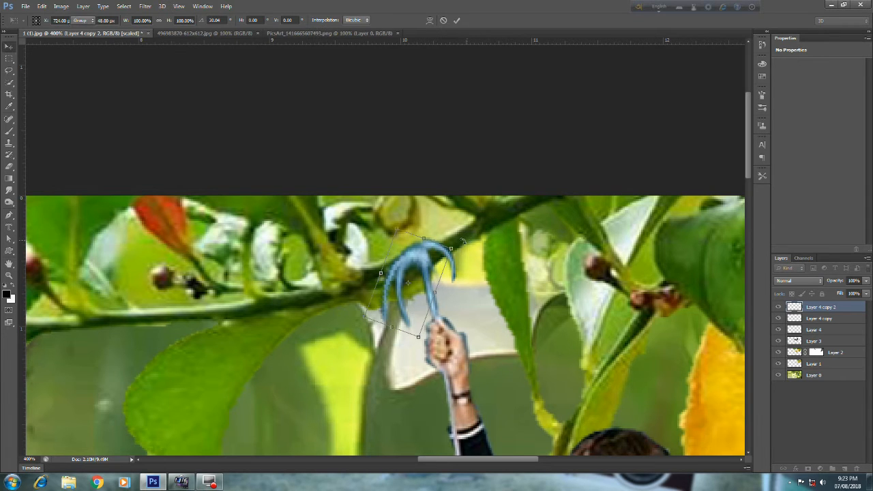
# Duplicate the Layer 4 hook as a horizontally flipped copy over the rope's upper end and merge it down into Layer 4
pyautogui.click(808, 330)
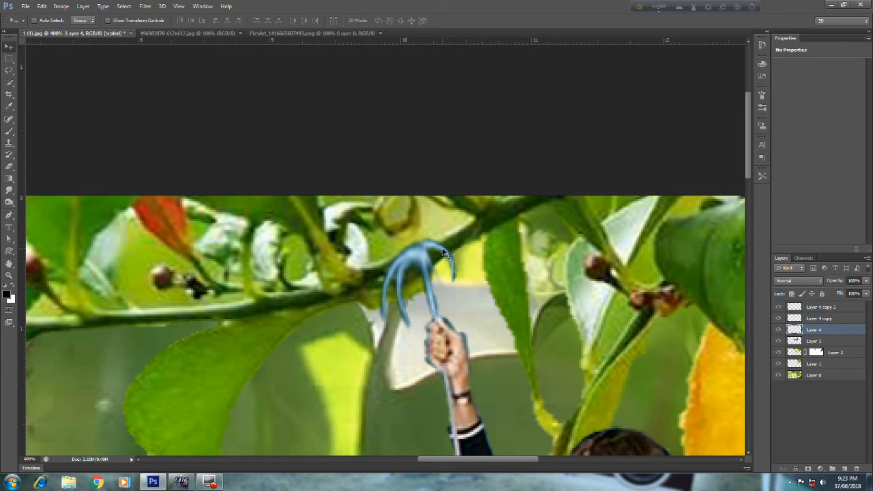
pyautogui.moveTo(443, 253); pyautogui.dragTo(439, 232)
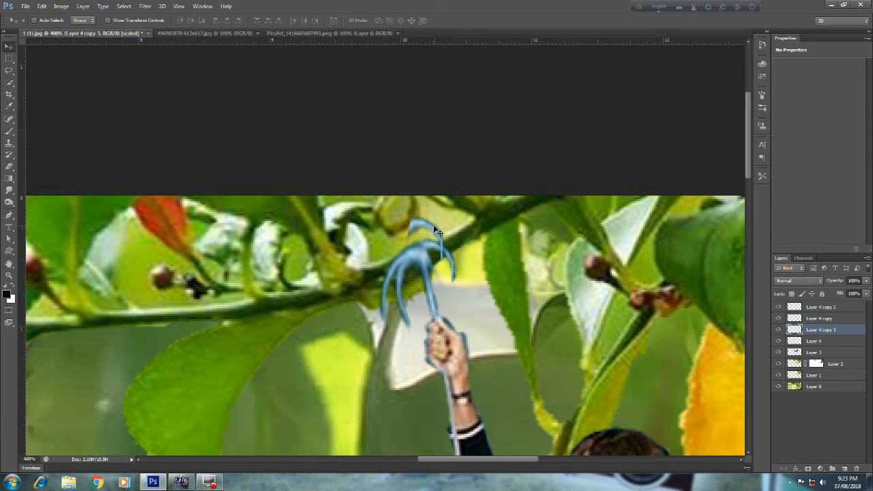
pyautogui.hotkey('ctrl', 't')
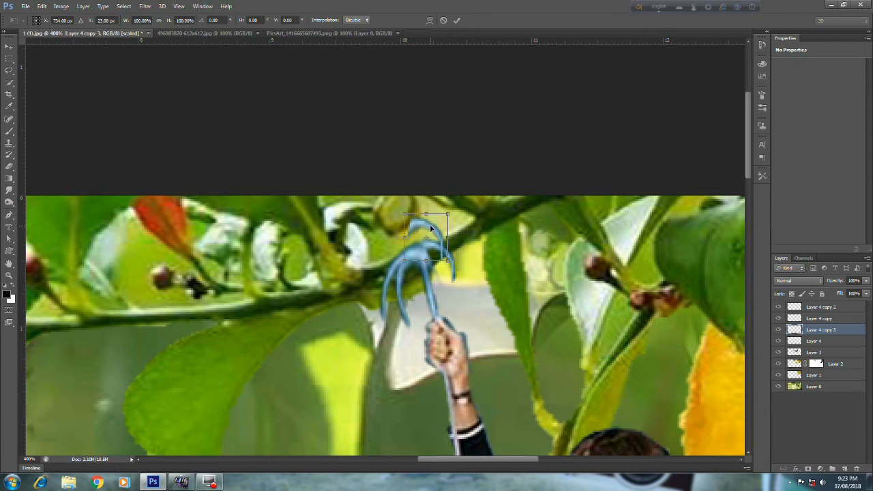
pyautogui.rightClick(423, 232)
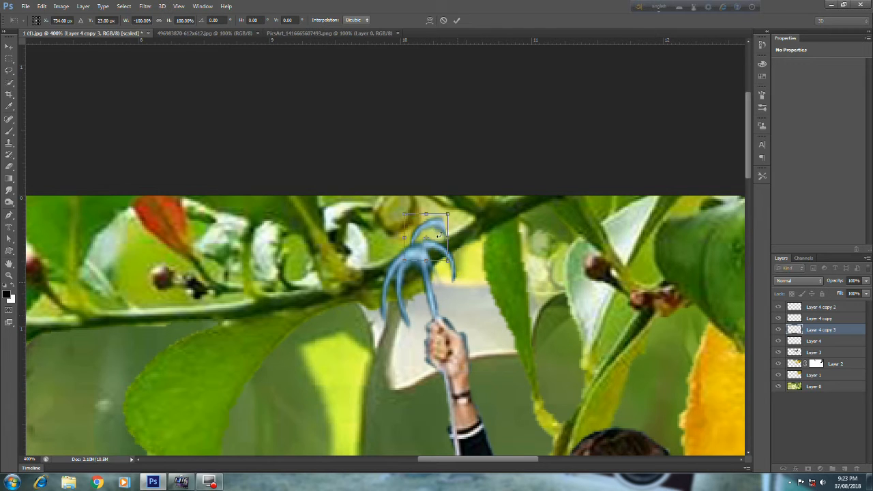
pyautogui.moveTo(430, 232); pyautogui.dragTo(419, 251)
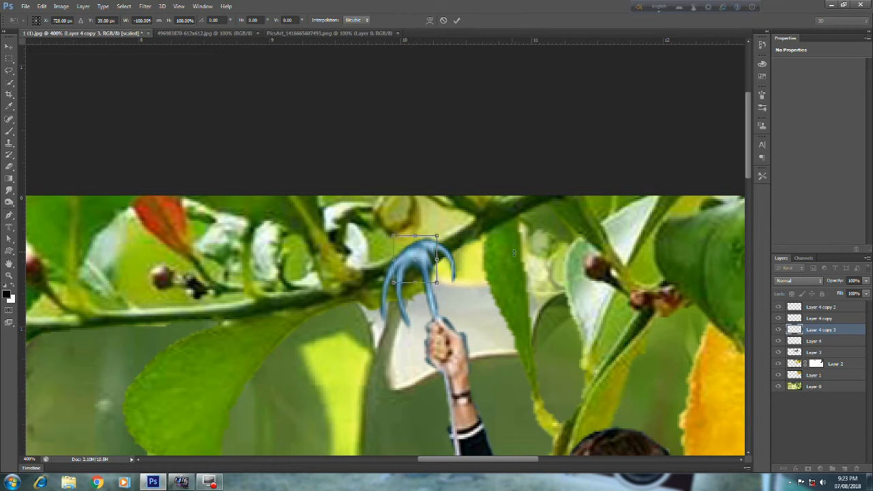
pyautogui.press('Return')
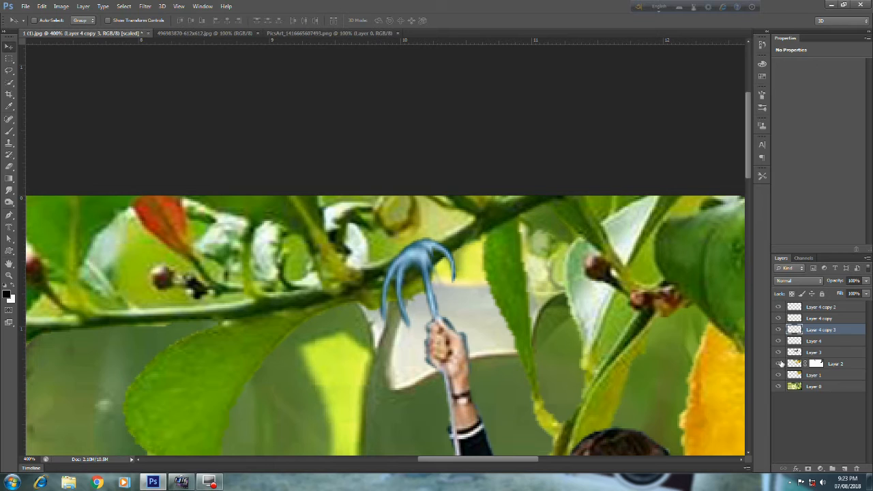
pyautogui.hotkey('ctrl', 'e')
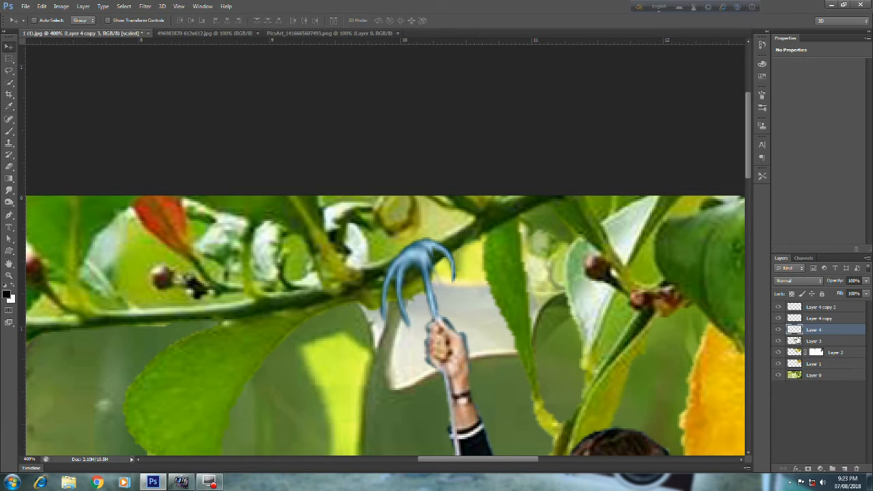
# Raise the merged Layer 4 rope piece above the branch, narrow it to about 72% width and warp it into a smaller loop
pyautogui.moveTo(440, 251); pyautogui.dragTo(440, 233)
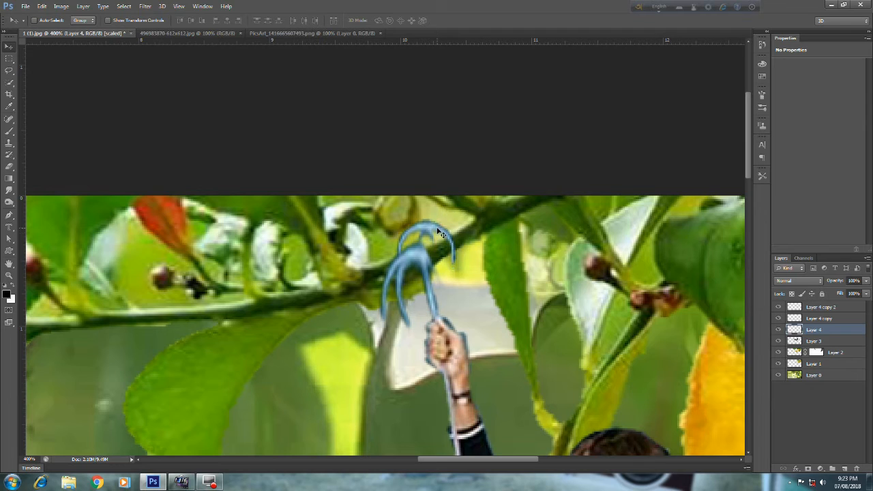
pyautogui.hotkey('ctrl', 't')
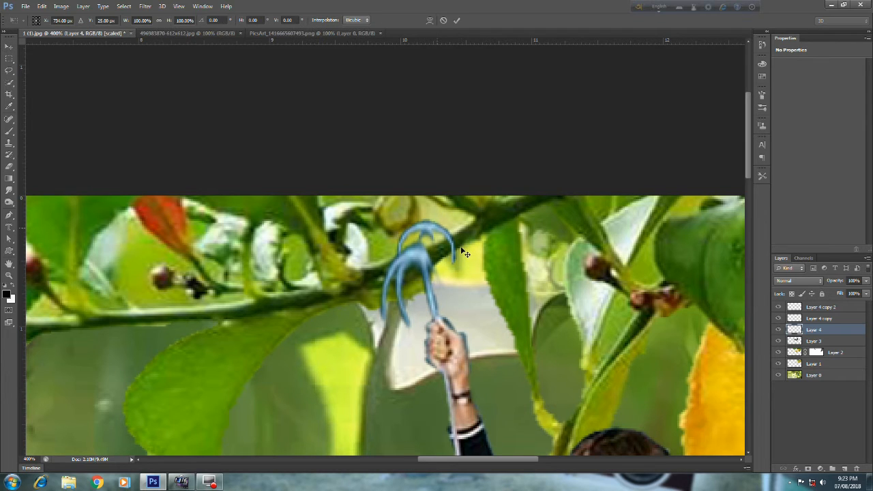
pyautogui.moveTo(455, 244); pyautogui.dragTo(434, 242)
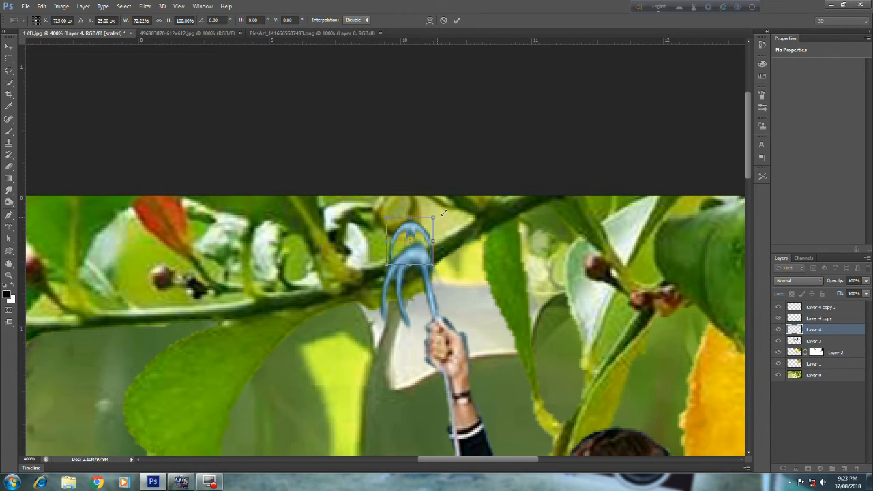
pyautogui.click(430, 20)
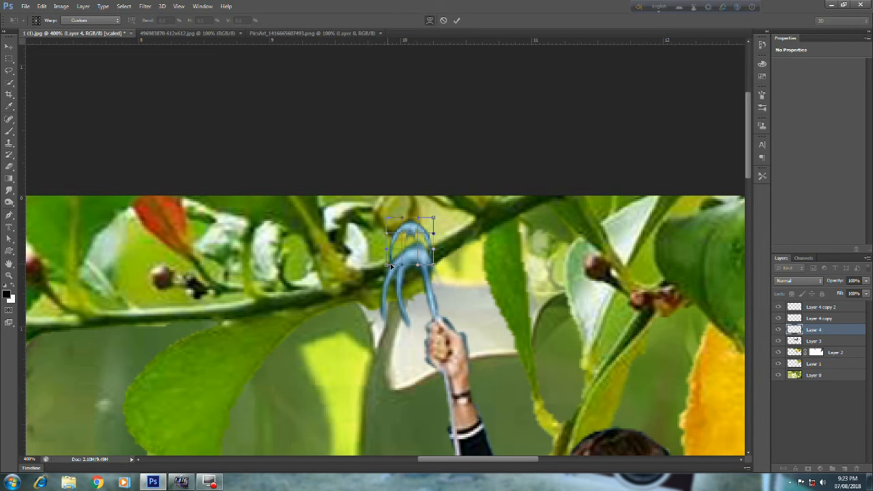
pyautogui.moveTo(396, 267); pyautogui.dragTo(434, 236)
pyautogui.press('Return')
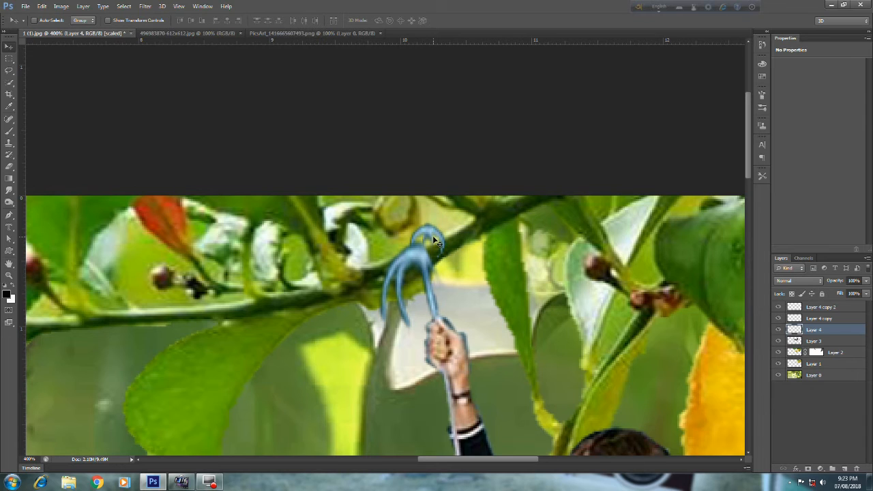
# Rotate the small rope loop about 21° clockwise and set it on the branch at the rope's upper end
pyautogui.hotkey('ctrl', 't')
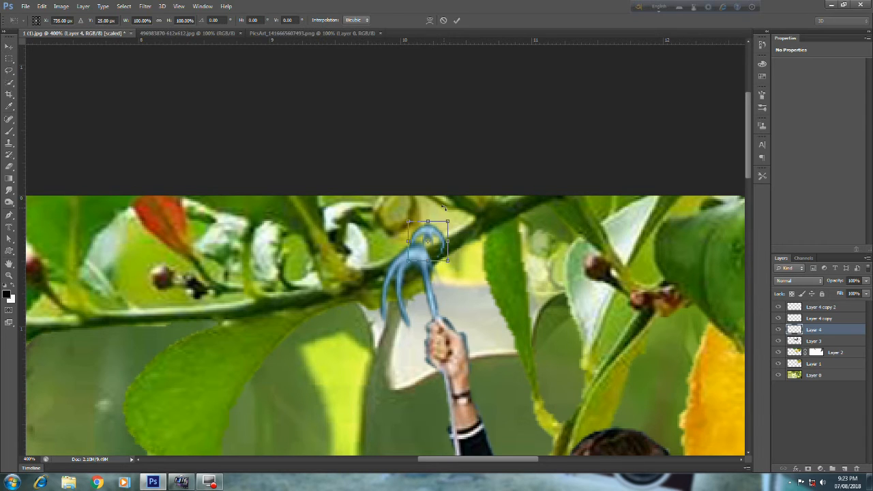
pyautogui.moveTo(456, 208); pyautogui.dragTo(445, 248)
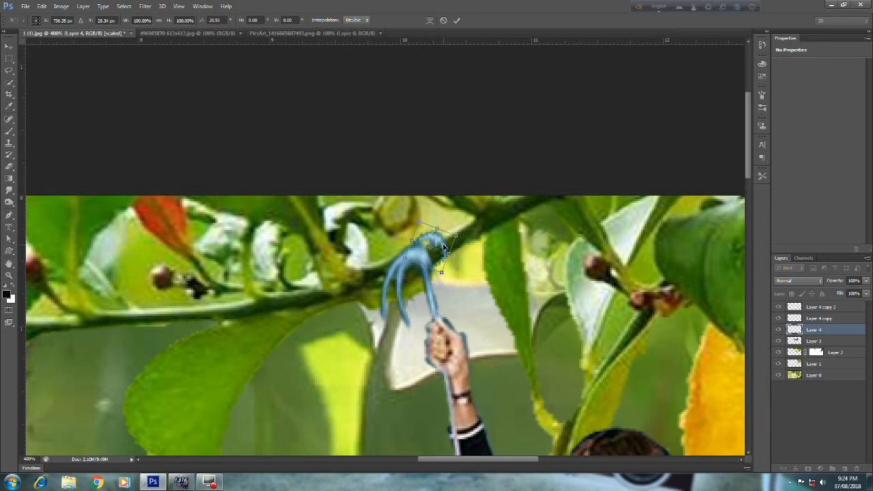
pyautogui.press('Return')
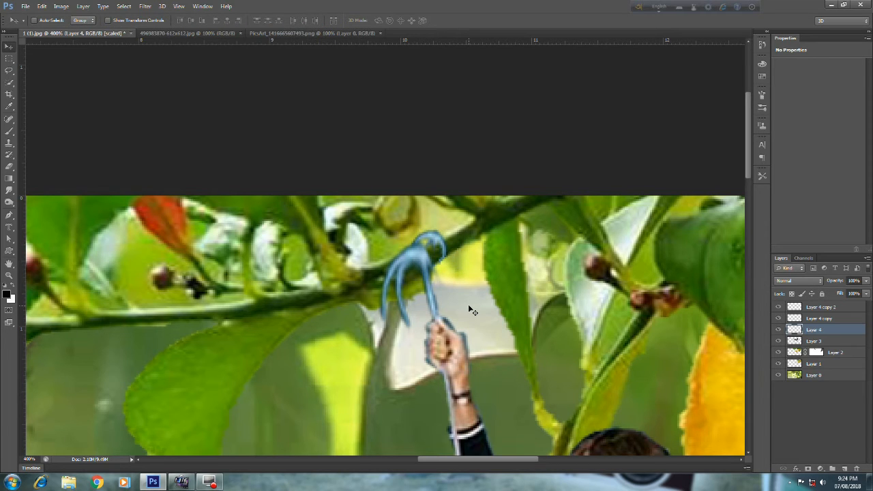
# Add an Outer Glow to the woman on Layer 3 with 100% opacity and a size of 25 px
pyautogui.hotkey('ctrl', '-')
pyautogui.hotkey('ctrl', '-')
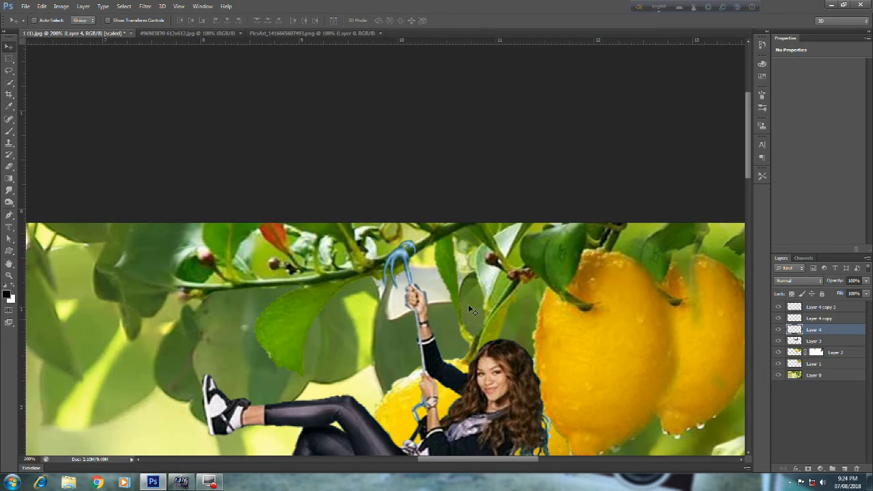
pyautogui.hotkey('ctrl', '-')
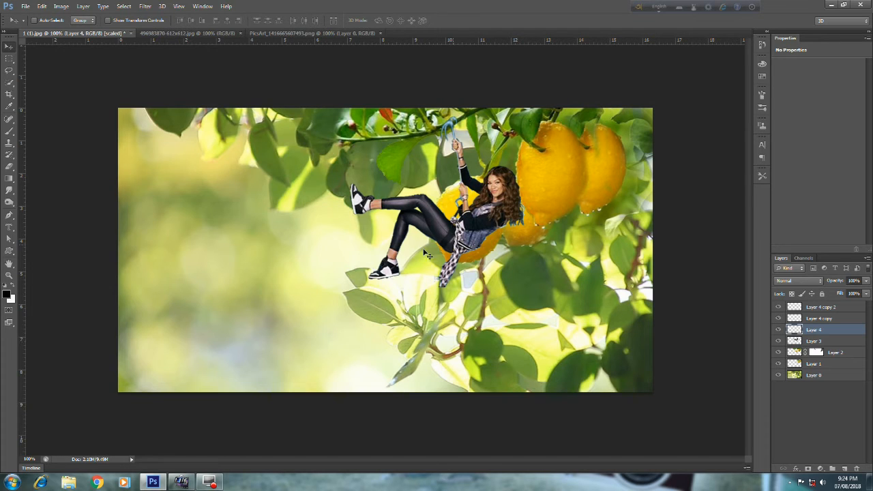
pyautogui.click(809, 342)
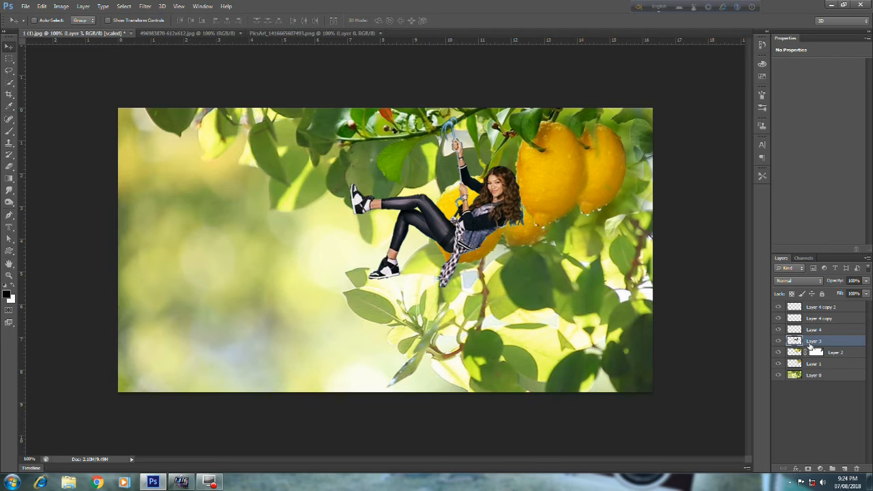
pyautogui.click(796, 470)
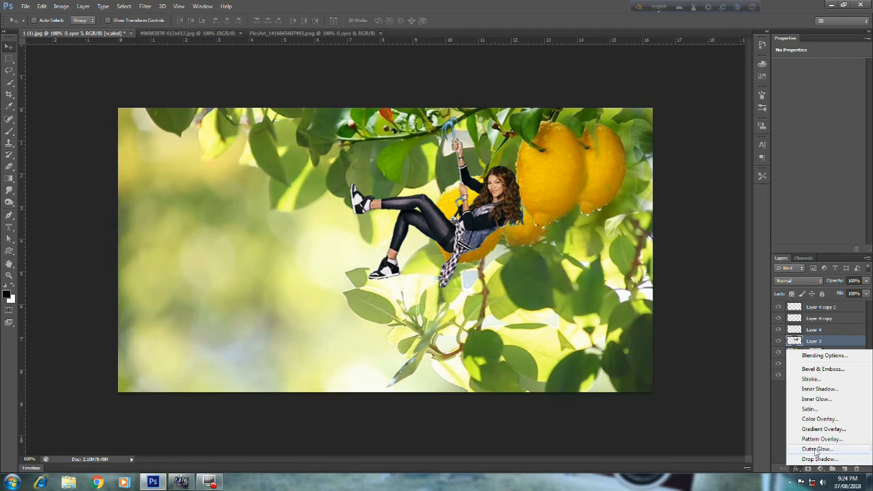
pyautogui.click(815, 452)
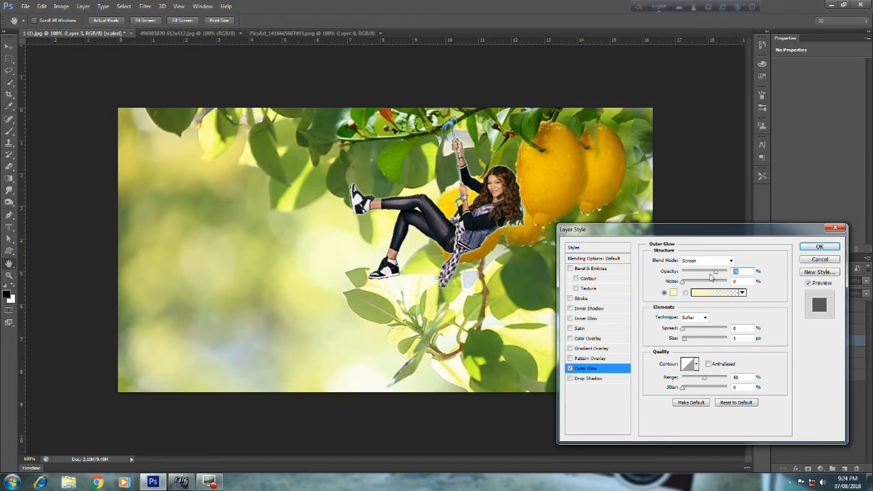
pyautogui.moveTo(716, 273); pyautogui.dragTo(730, 275)
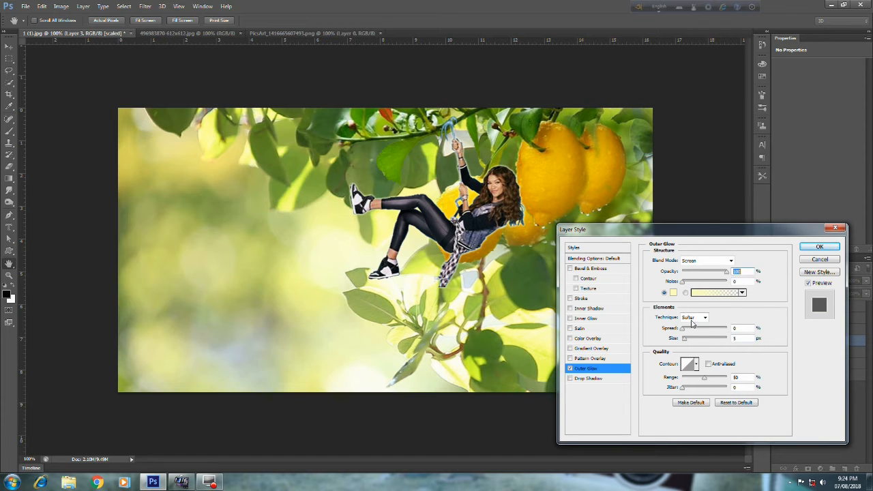
pyautogui.moveTo(685, 339); pyautogui.dragTo(691, 341)
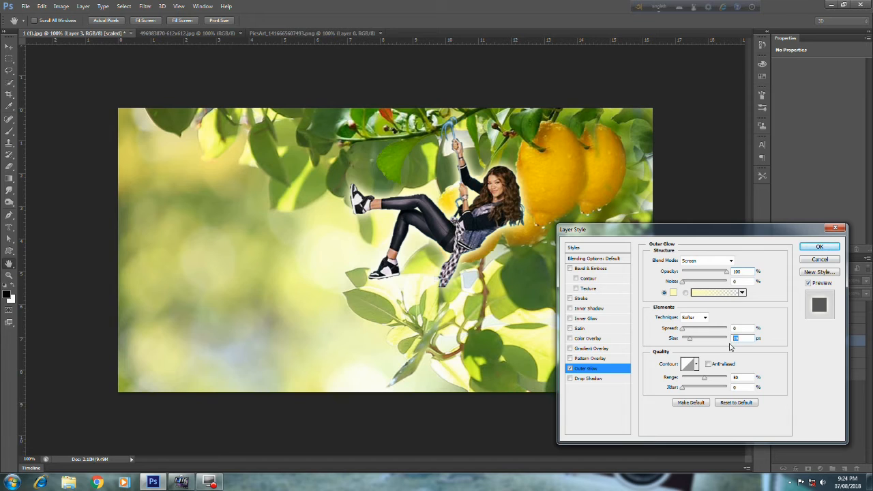
pyautogui.write('25')
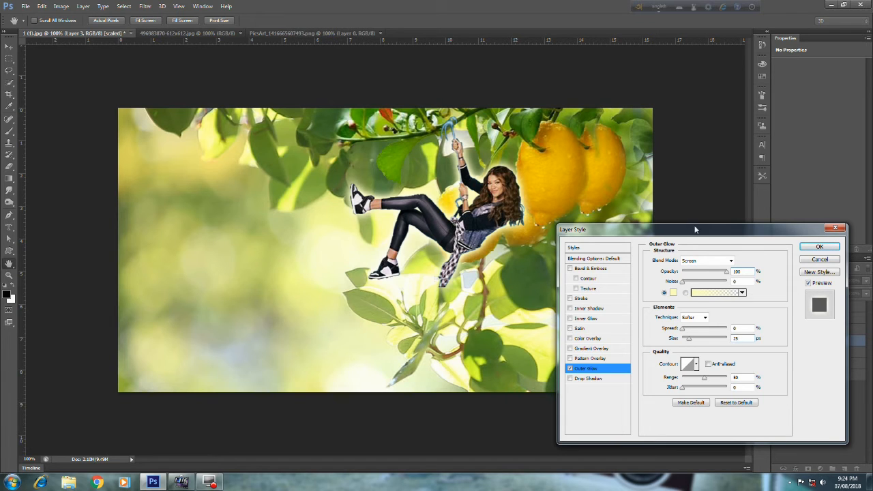
pyautogui.click(806, 248)
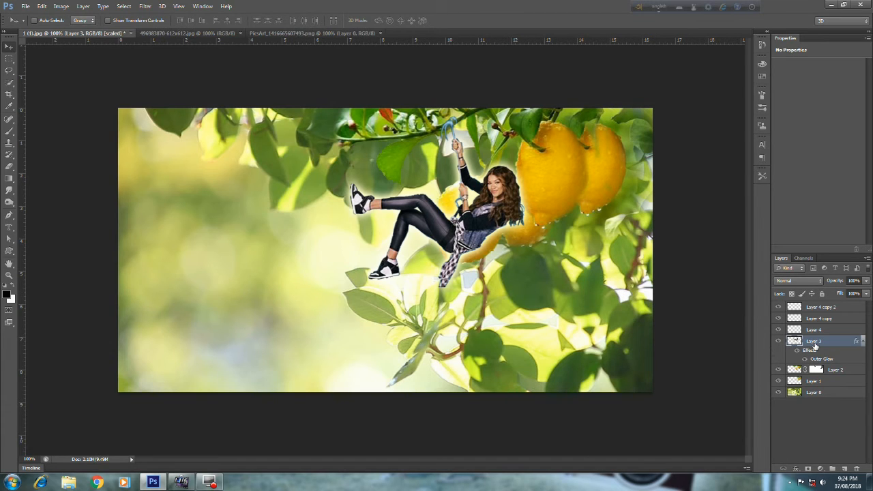
# Brighten Layer 3 with Curves by raising the RGB midpoint to input 115, output 143
pyautogui.hotkey('ctrl', 'm')
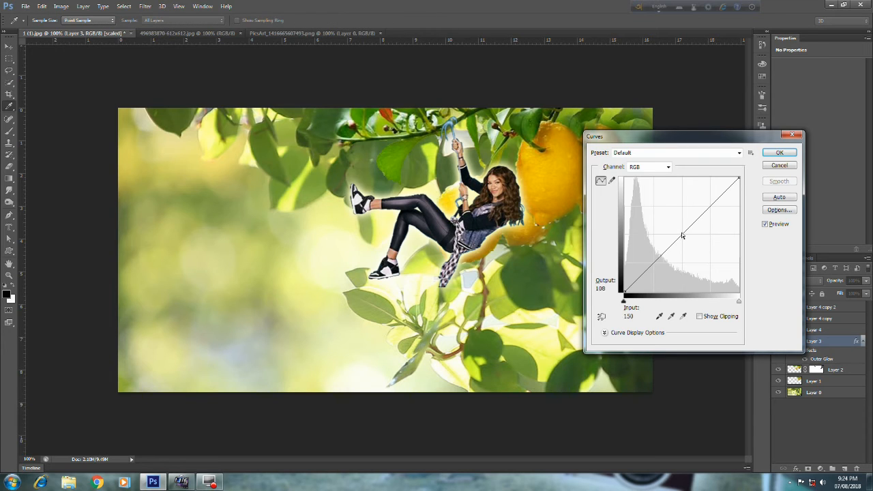
pyautogui.moveTo(681, 232); pyautogui.dragTo(676, 228)
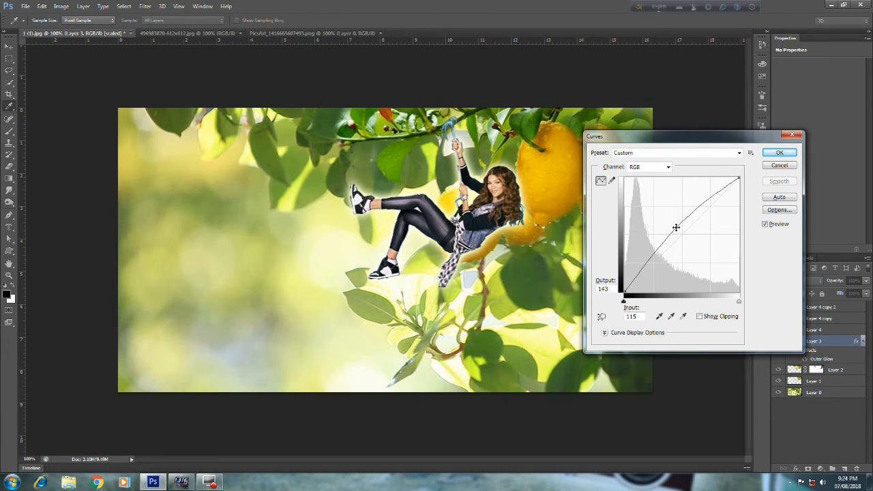
pyautogui.click(779, 153)
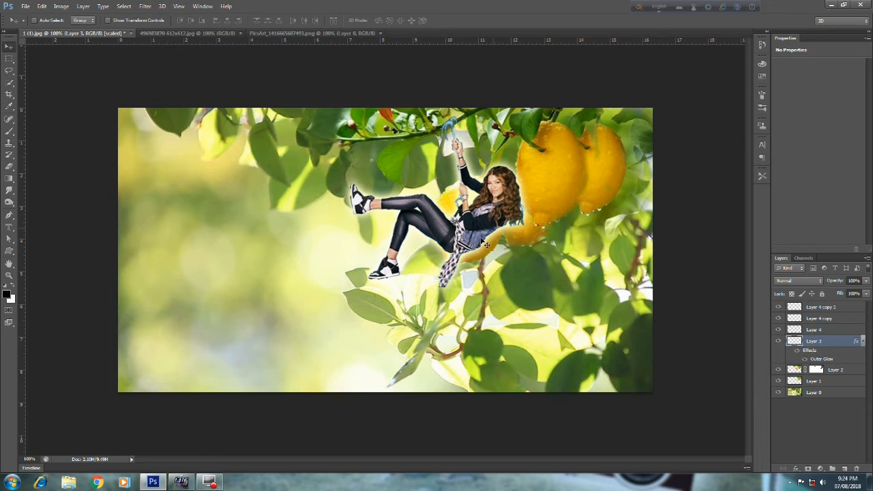
# Create a type mask text box on Layer 0 in the blurred area beside the woman, reading "LEMON TREE" on two lines
pyautogui.click(812, 394)
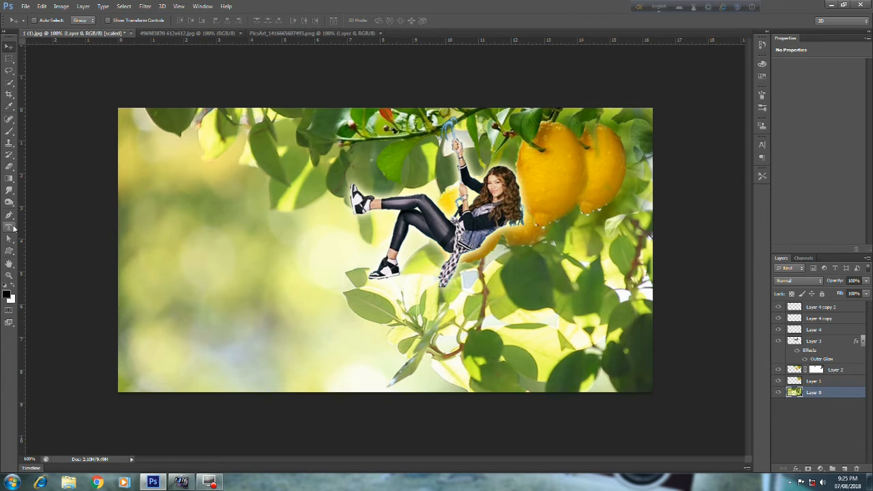
pyautogui.click(10, 227)
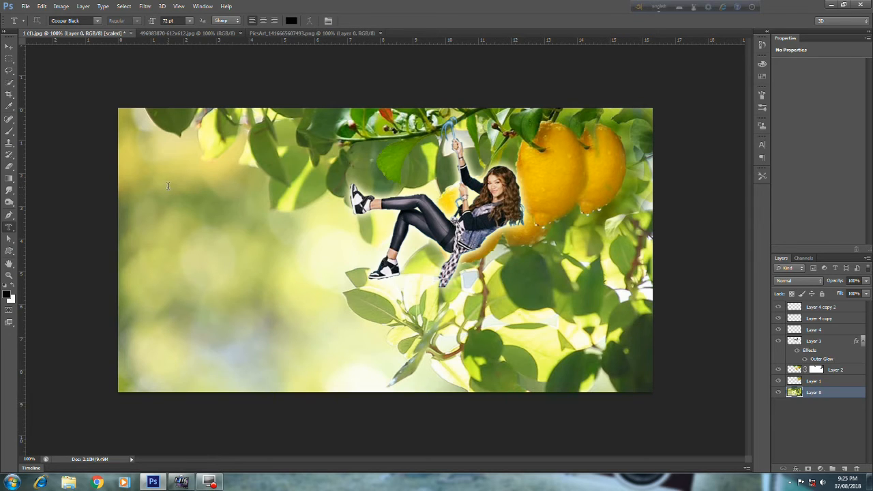
pyautogui.moveTo(150, 196); pyautogui.dragTo(324, 322)
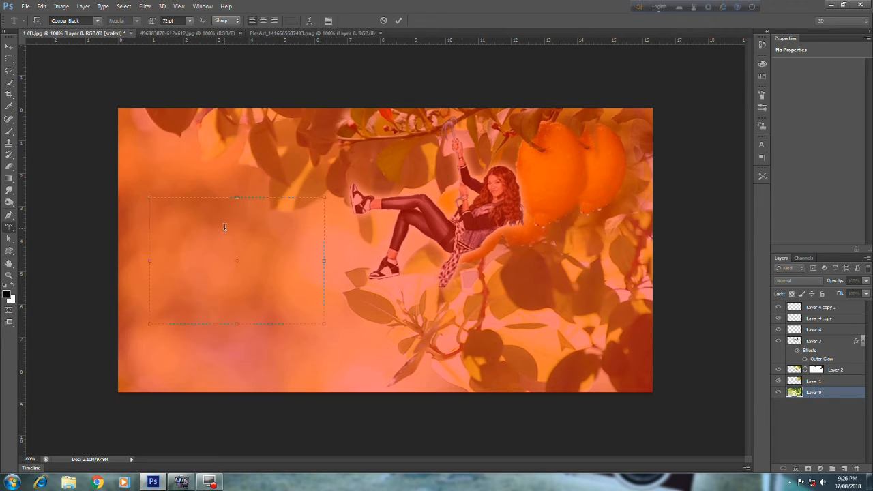
pyautogui.write('LEMO')
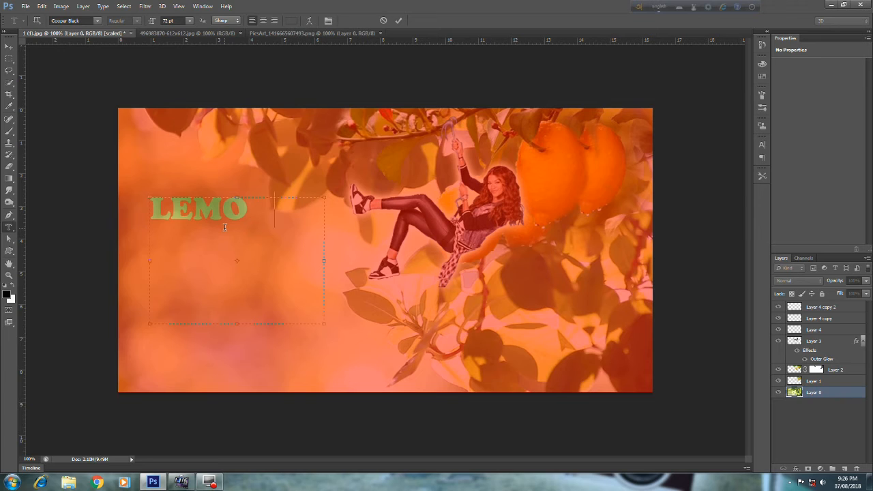
pyautogui.write(' N')
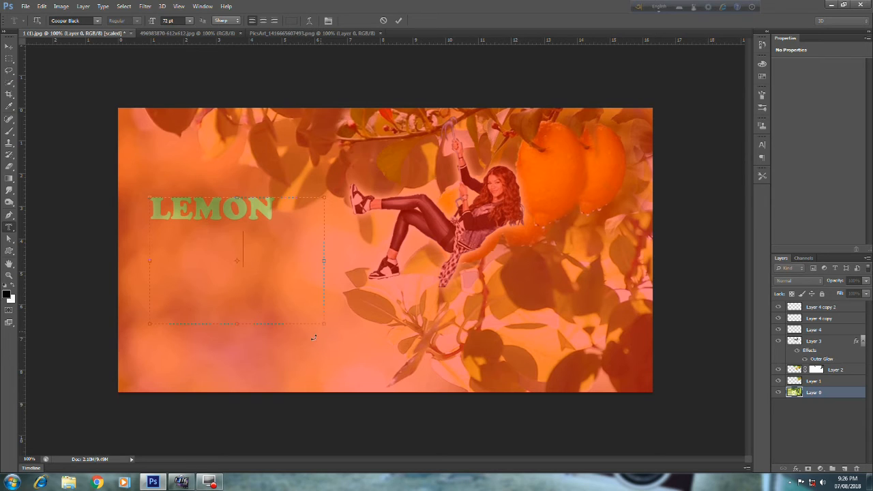
pyautogui.press('Return')
pyautogui.write('TREE')
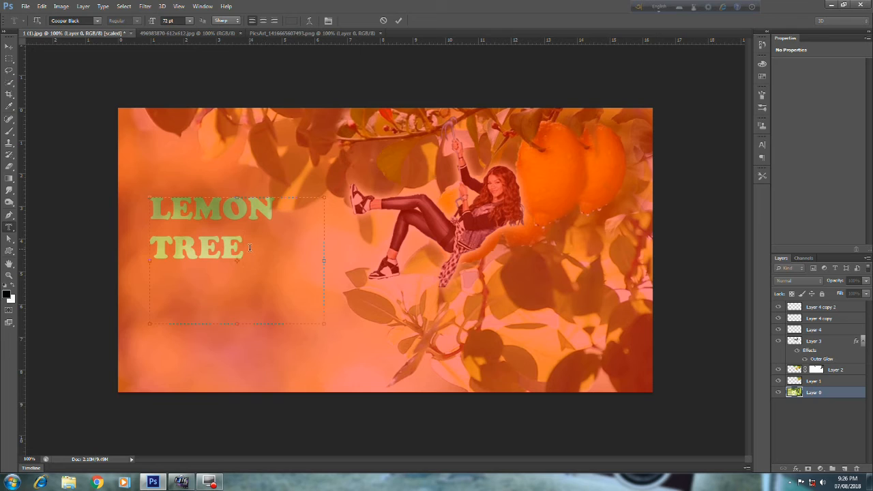
# Set the whole LEMON TREE text to 100 pt and centre-align its two lines
pyautogui.moveTo(250, 248); pyautogui.dragTo(152, 204)
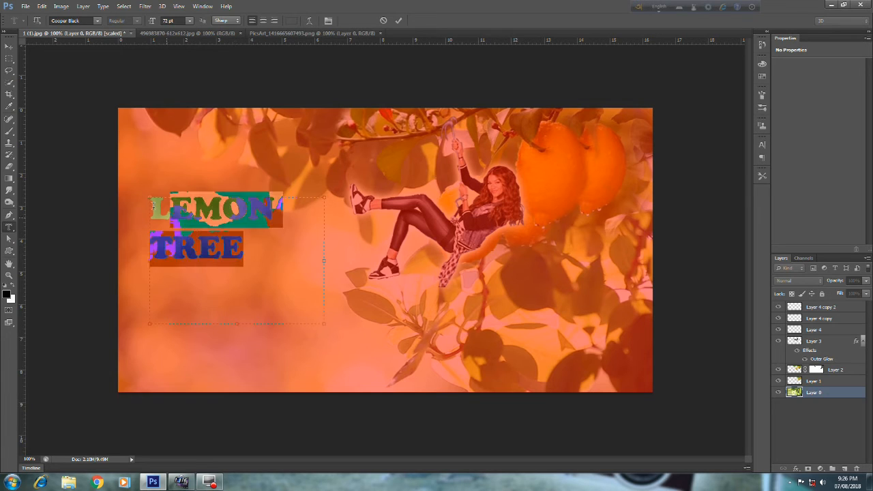
pyautogui.click(168, 21)
pyautogui.moveTo(168, 20); pyautogui.dragTo(156, 22)
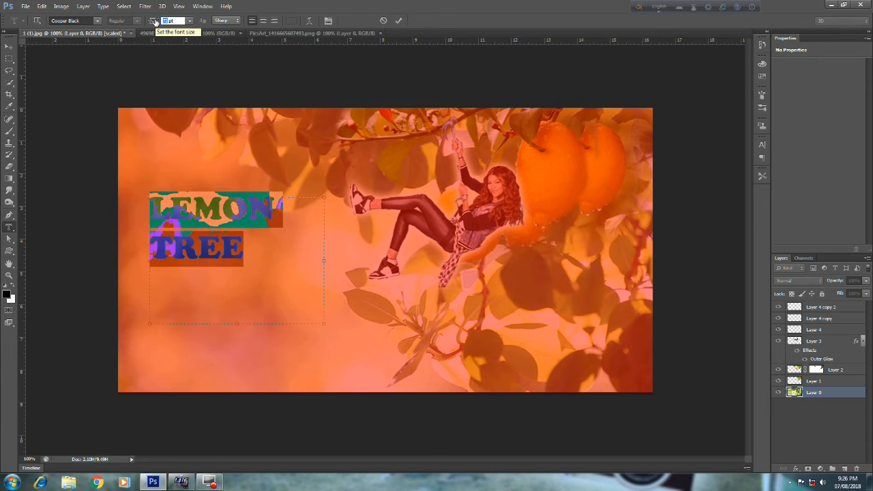
pyautogui.write('100')
pyautogui.press('Return')
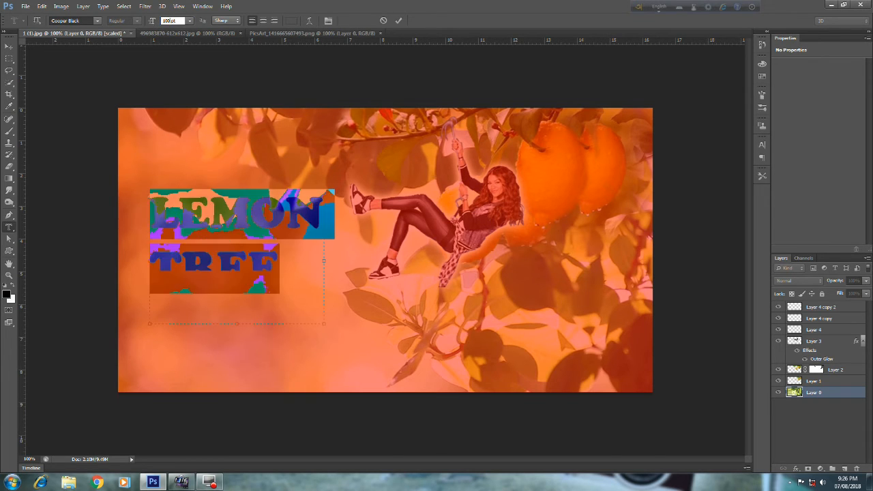
pyautogui.click(262, 21)
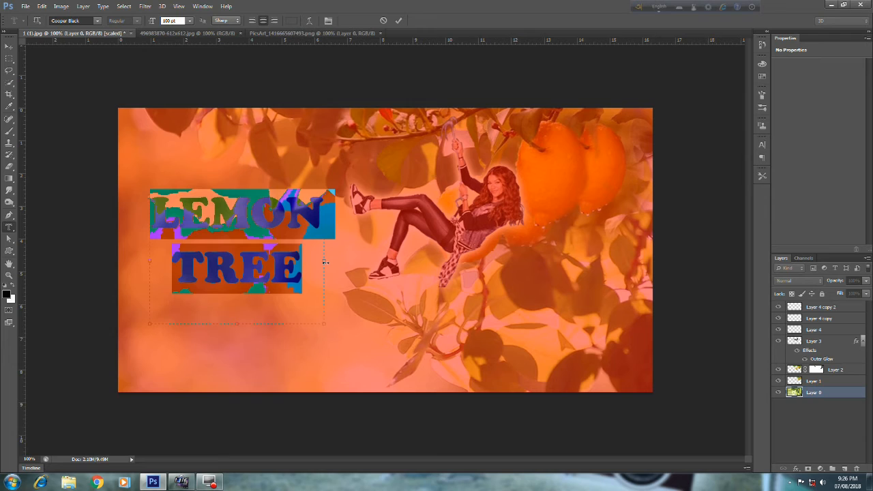
# Widen the text box to about 5.7 in and lower its upper edge so the lettering sits further down
pyautogui.moveTo(325, 262); pyautogui.dragTo(337, 260)
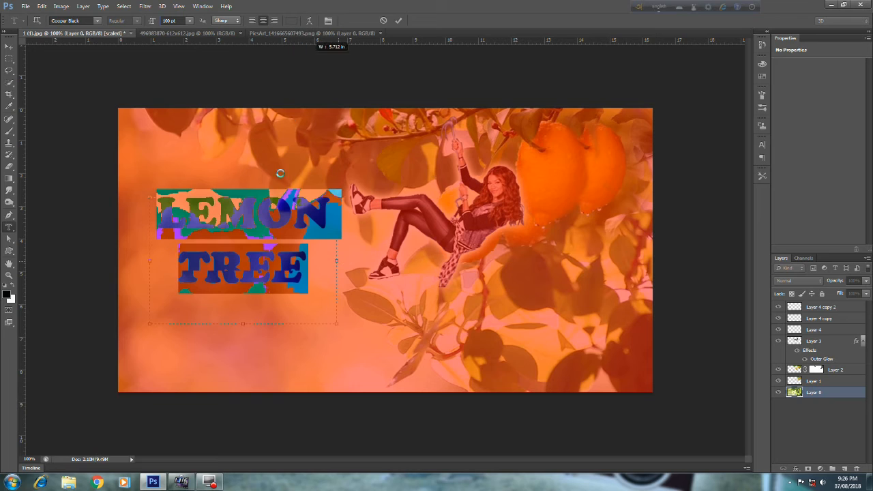
pyautogui.click(308, 247)
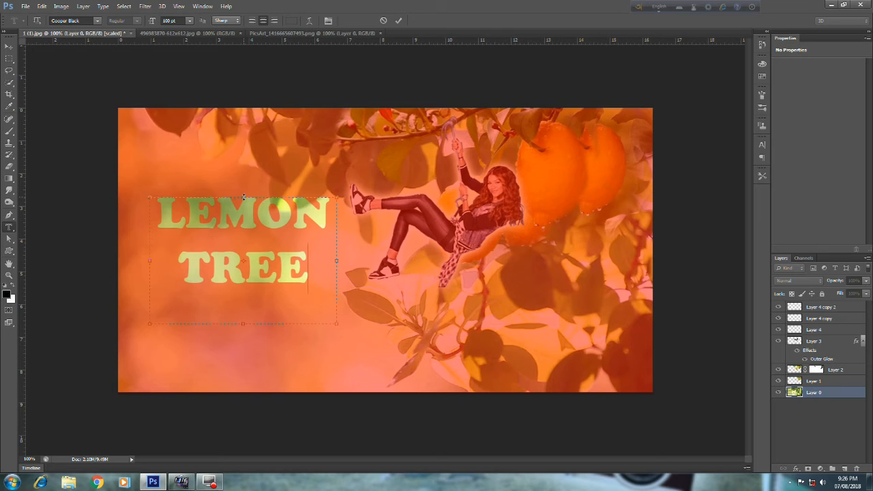
pyautogui.moveTo(244, 206); pyautogui.dragTo(245, 221)
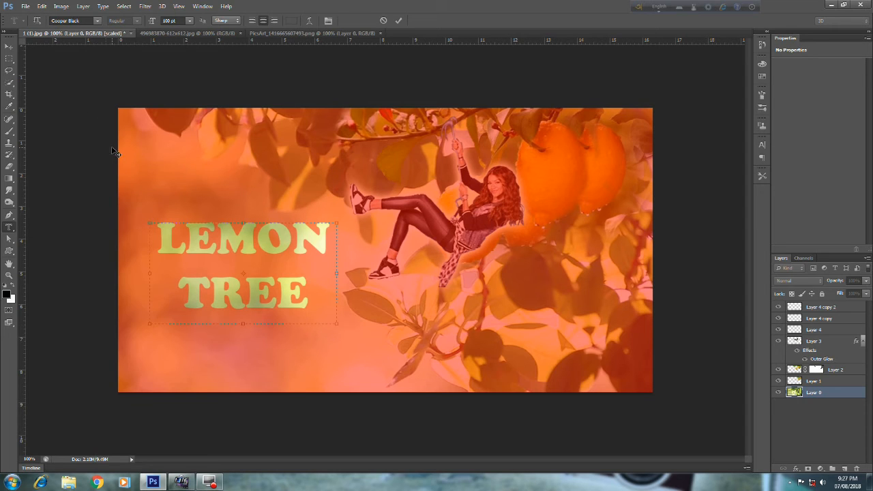
# Commit the type mask, copy the selected lettering from Layer 0 to a new layer and add a Drop Shadow at 75% opacity
pyautogui.click(10, 49)
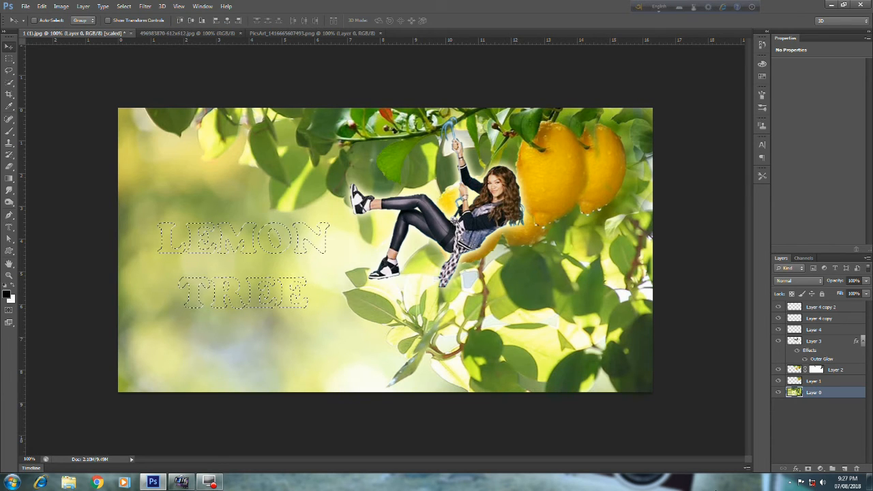
pyautogui.hotkey('ctrl', 'j')
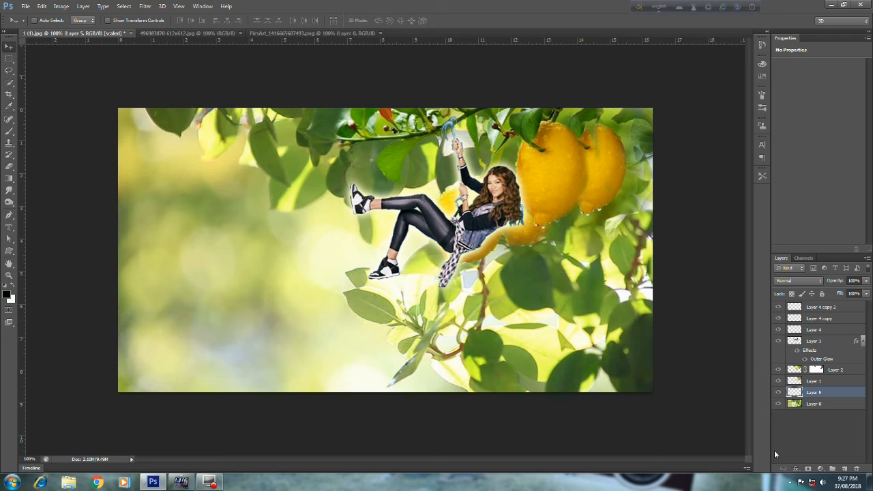
pyautogui.click(794, 469)
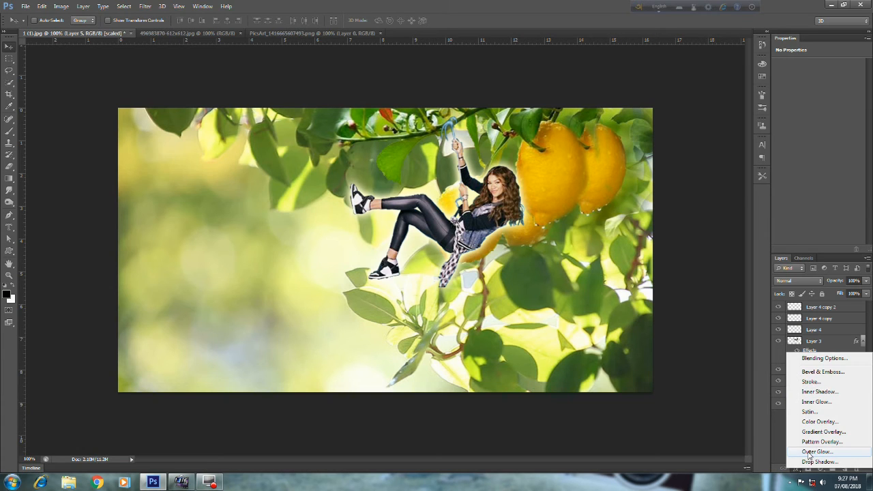
pyautogui.click(817, 462)
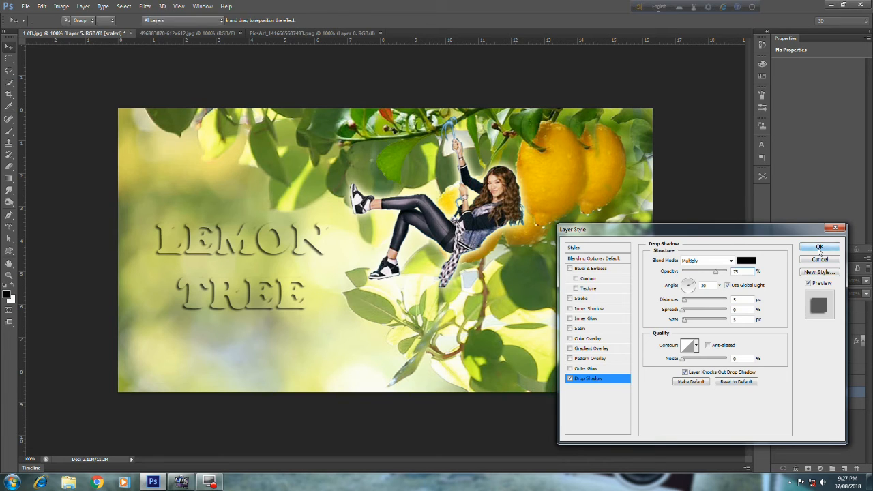
pyautogui.click(819, 248)
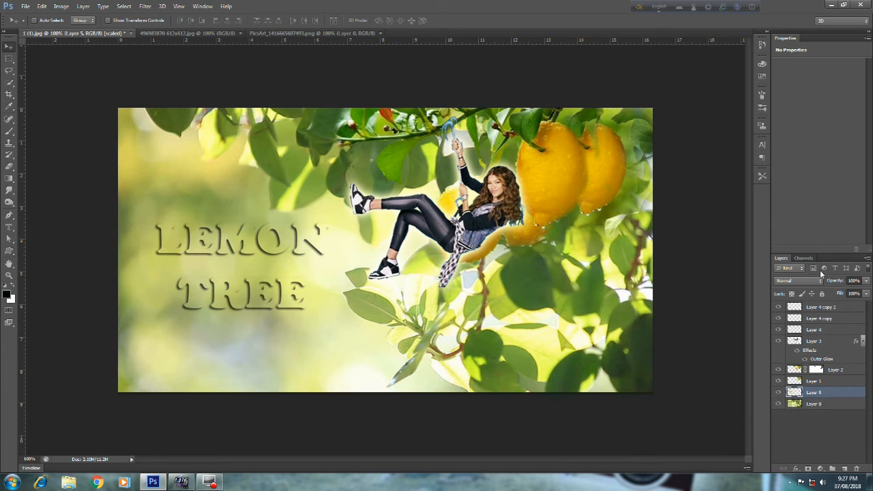
# Add an Outer Glow to the LEMON TREE lettering layer with 100% opacity, 0% noise and a size of 10 px
pyautogui.click(796, 469)
pyautogui.click(805, 455)
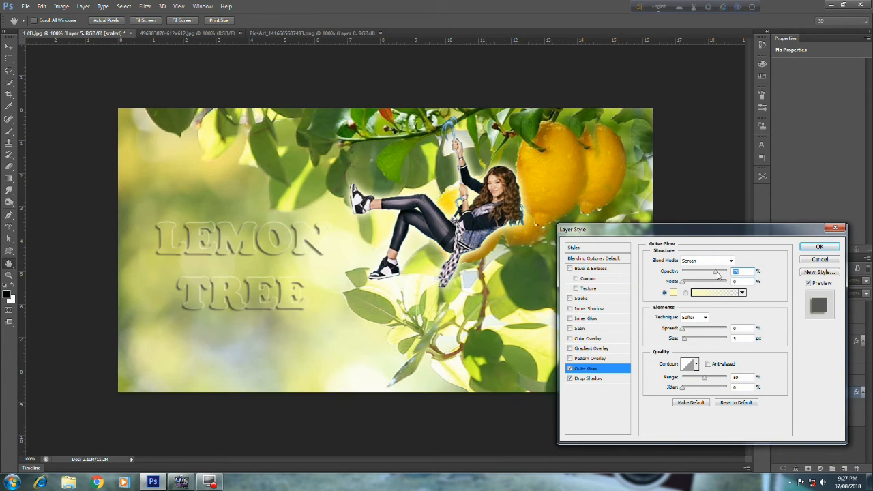
pyautogui.moveTo(718, 274); pyautogui.dragTo(689, 284)
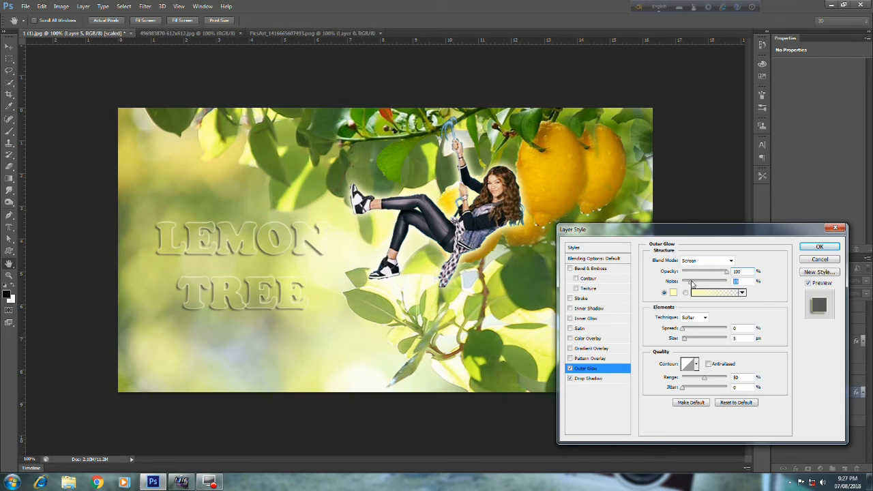
pyautogui.moveTo(684, 341)
pyautogui.mouseDown()
pyautogui.moveTo(701, 341)
pyautogui.moveTo(687, 342)
pyautogui.mouseUp()
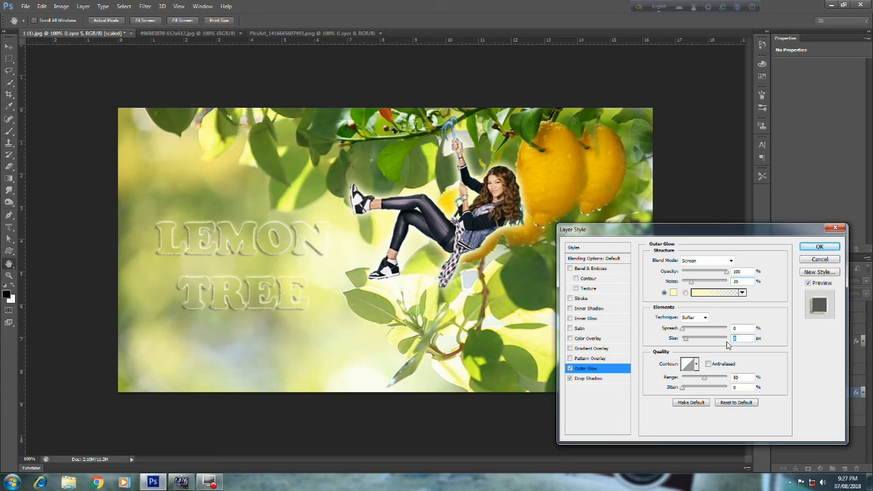
pyautogui.write('10')
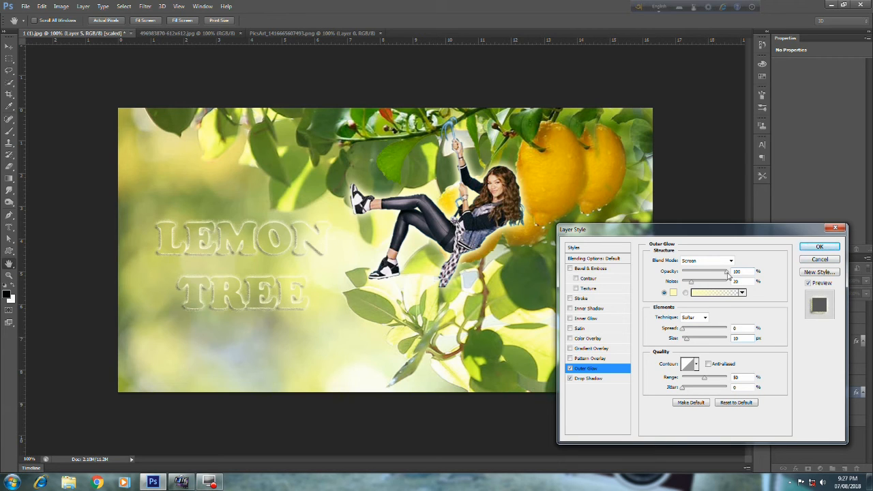
pyautogui.moveTo(692, 283); pyautogui.dragTo(670, 287)
pyautogui.click(822, 249)
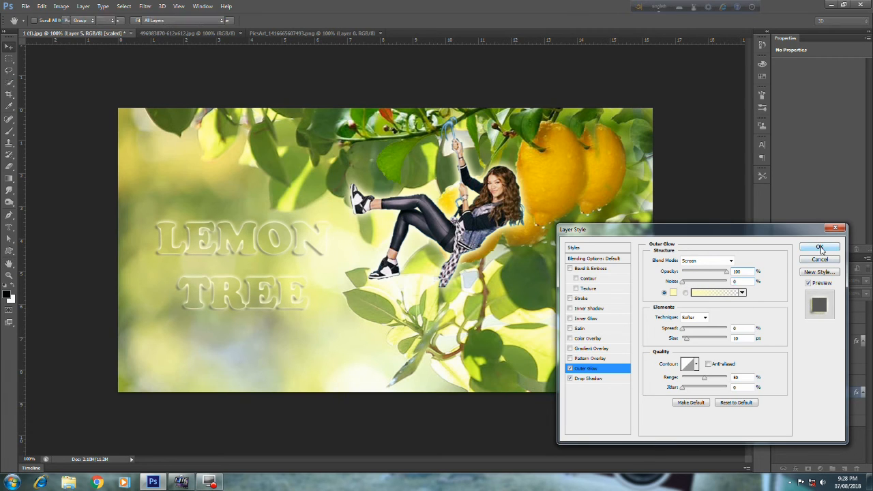
# Change the Drop Shadow on the LEMON TREE lettering layer to 100% opacity and a size of 8 px
pyautogui.click(797, 469)
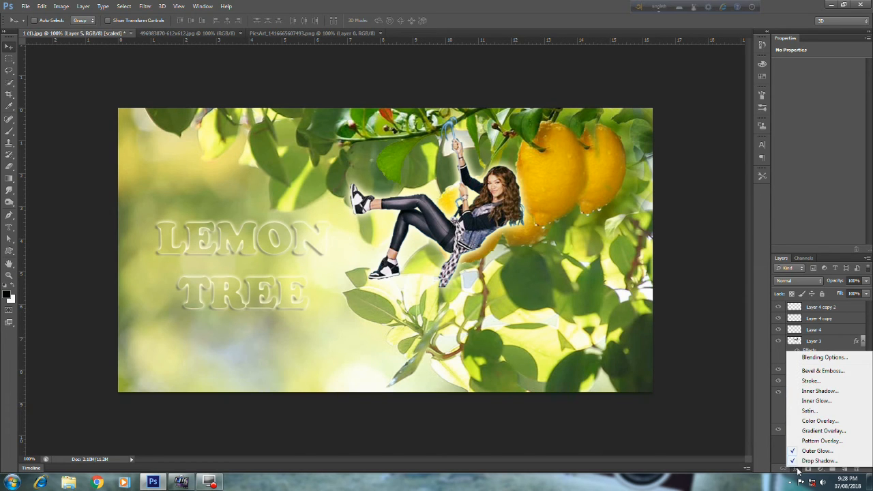
pyautogui.click(810, 461)
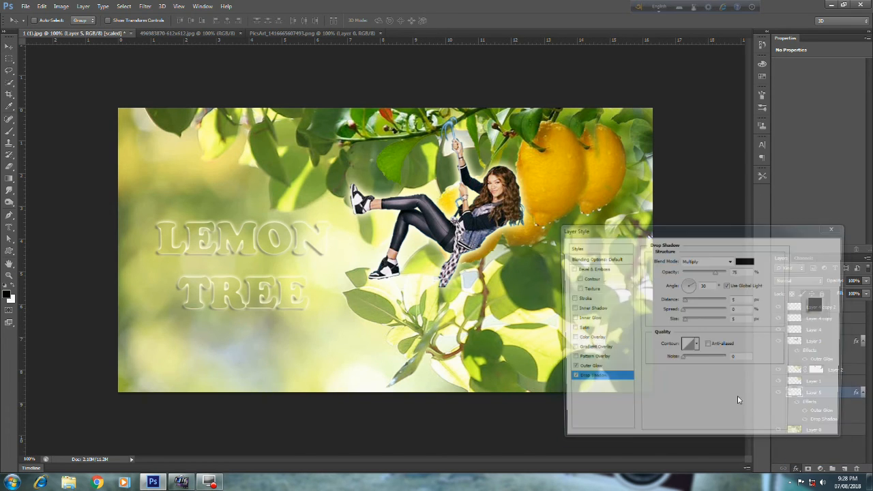
pyautogui.moveTo(716, 272); pyautogui.dragTo(746, 273)
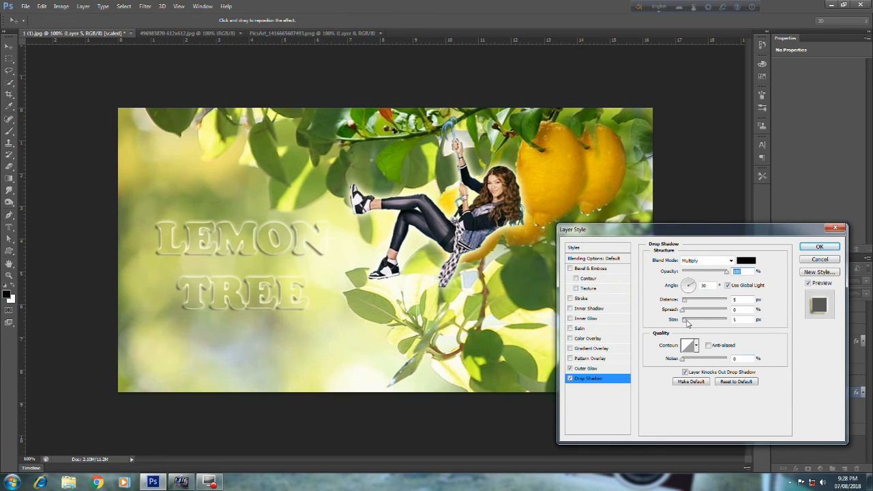
pyautogui.moveTo(688, 323); pyautogui.dragTo(688, 324)
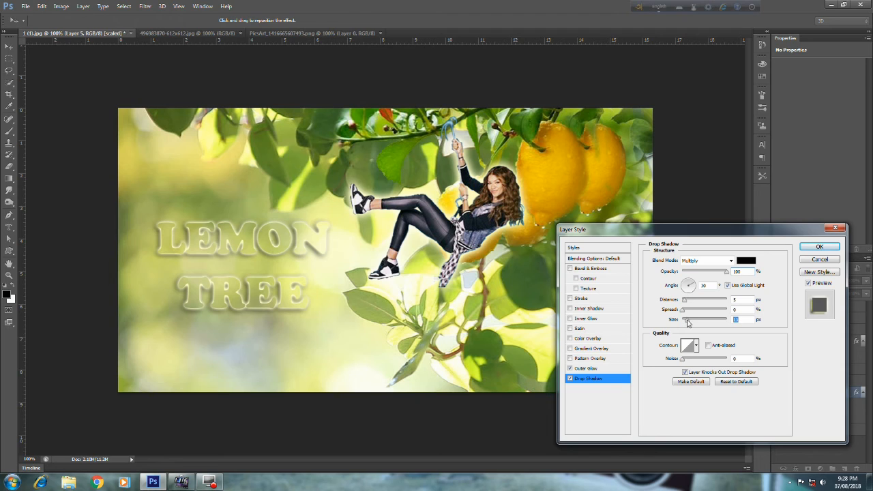
pyautogui.moveTo(688, 323); pyautogui.dragTo(687, 323)
pyautogui.click(743, 322)
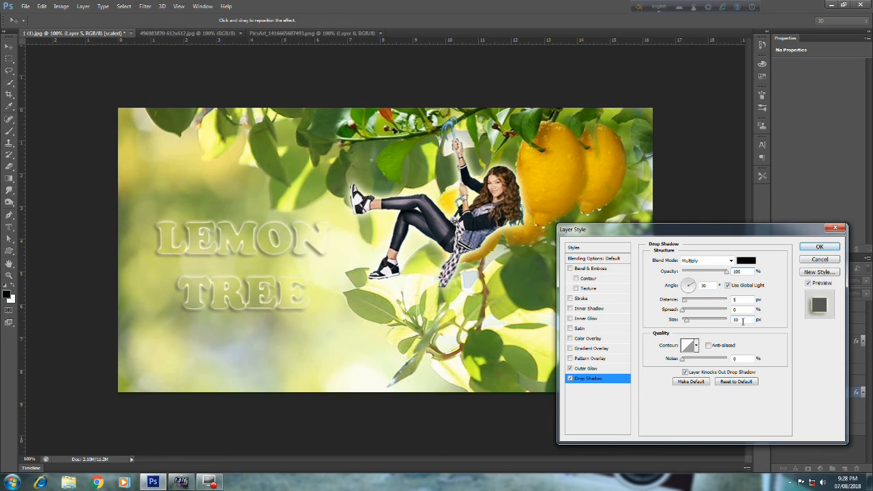
pyautogui.doubleClick(743, 322)
pyautogui.write('8')
pyautogui.click(819, 247)
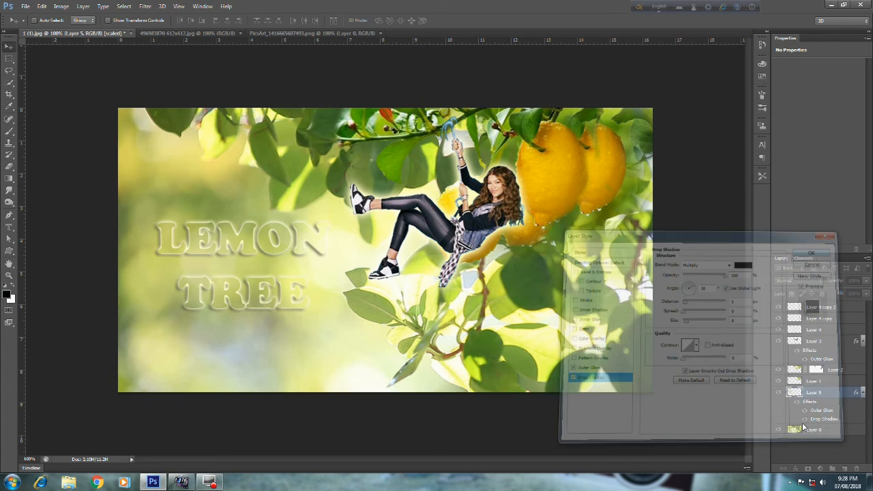
# Add an Inner Shadow to the LEMON TREE lettering layer with 30% opacity and a size of 0 px
pyautogui.click(795, 470)
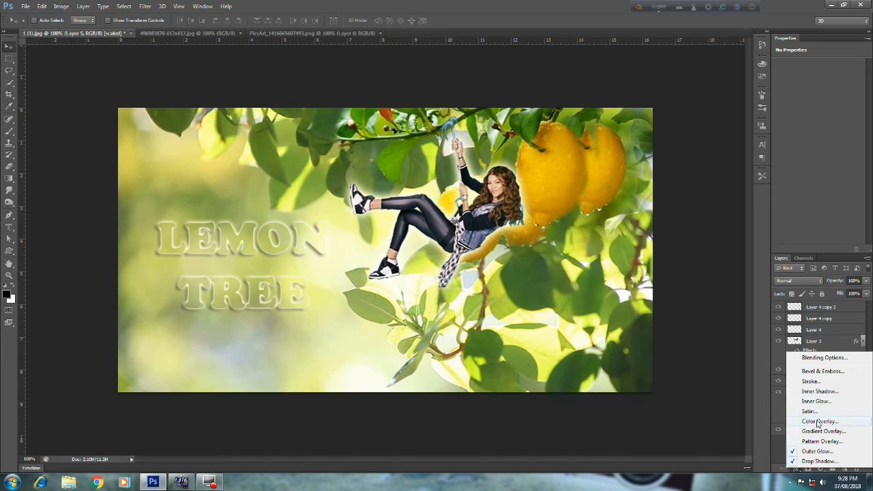
pyautogui.click(817, 391)
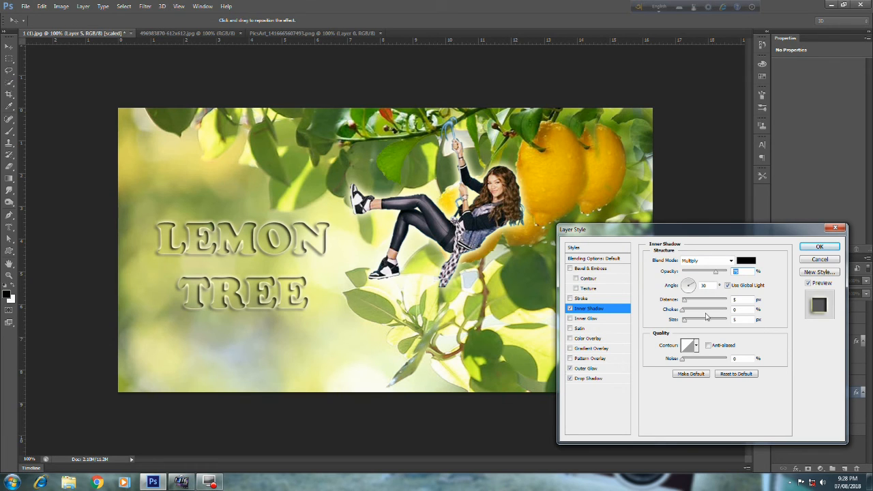
pyautogui.moveTo(688, 322); pyautogui.dragTo(681, 325)
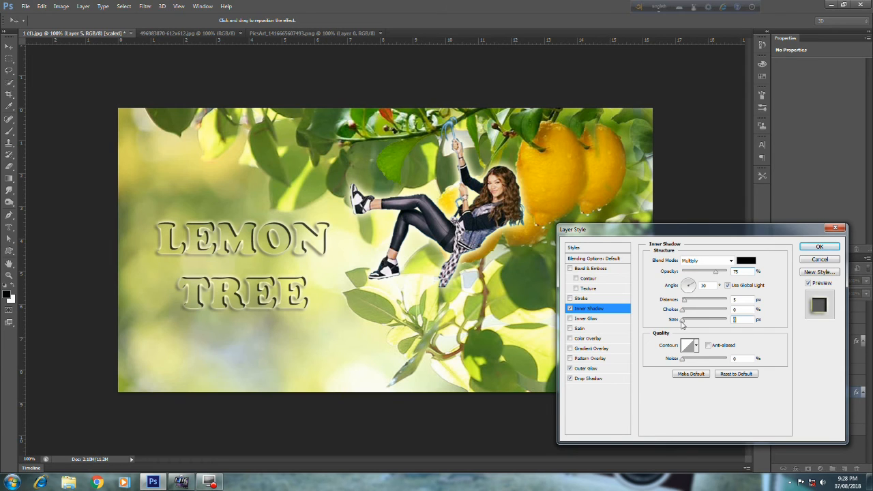
pyautogui.moveTo(718, 274); pyautogui.dragTo(696, 275)
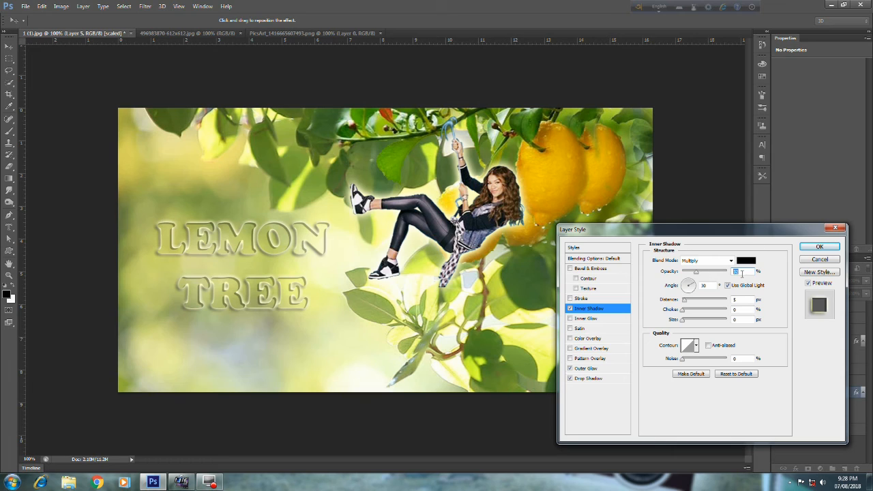
pyautogui.write('30')
pyautogui.click(818, 248)
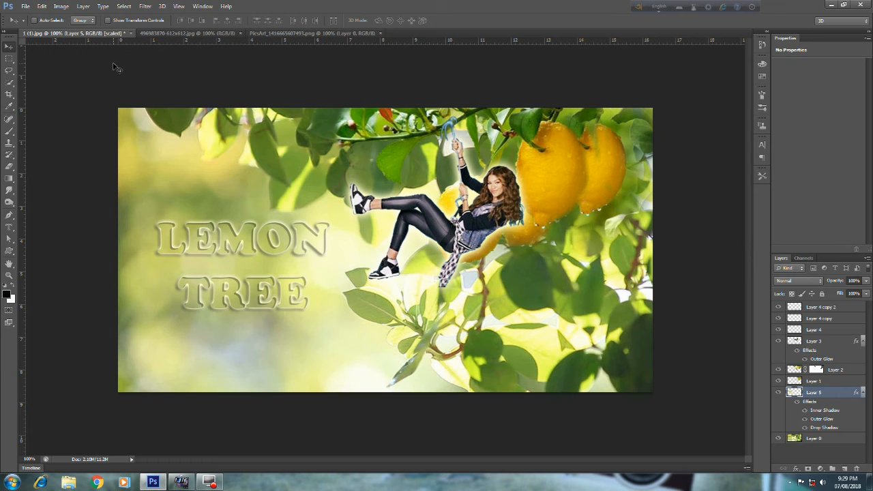
# Save the layered composite to the Desktop as the Photoshop file 1 (1).psd
pyautogui.click(25, 6)
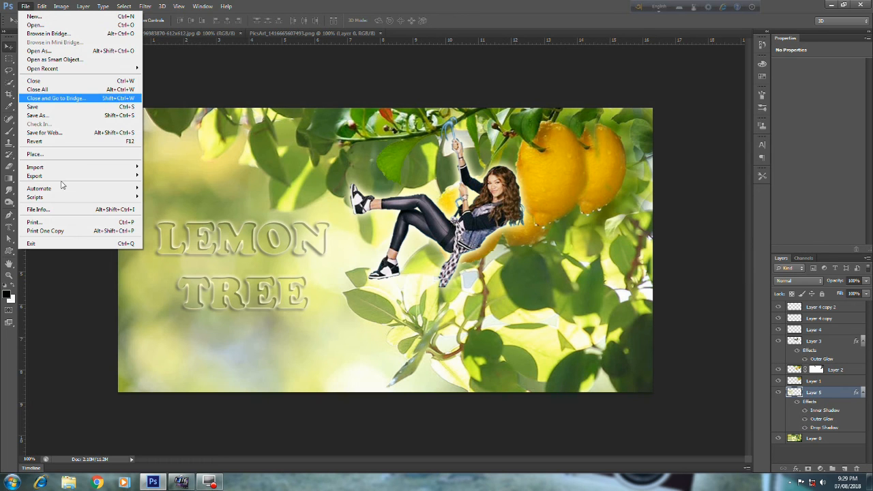
pyautogui.click(55, 116)
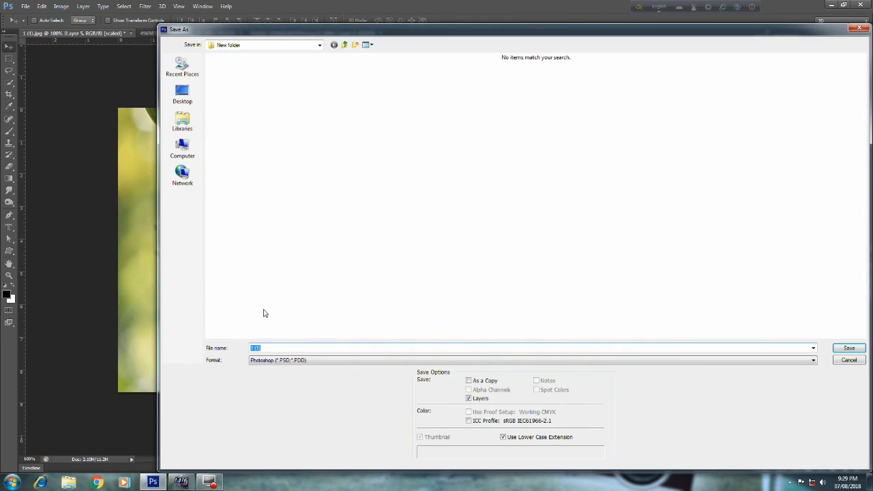
pyautogui.click(182, 94)
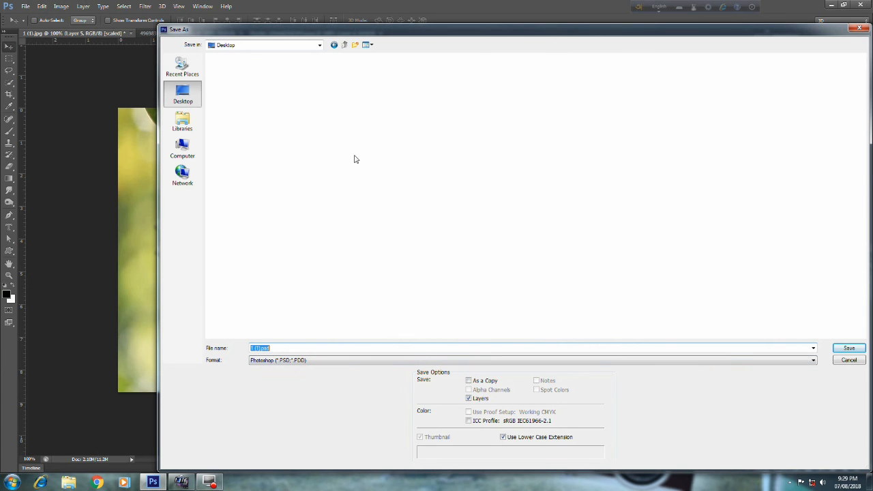
pyautogui.click(848, 349)
pyautogui.click(536, 148)
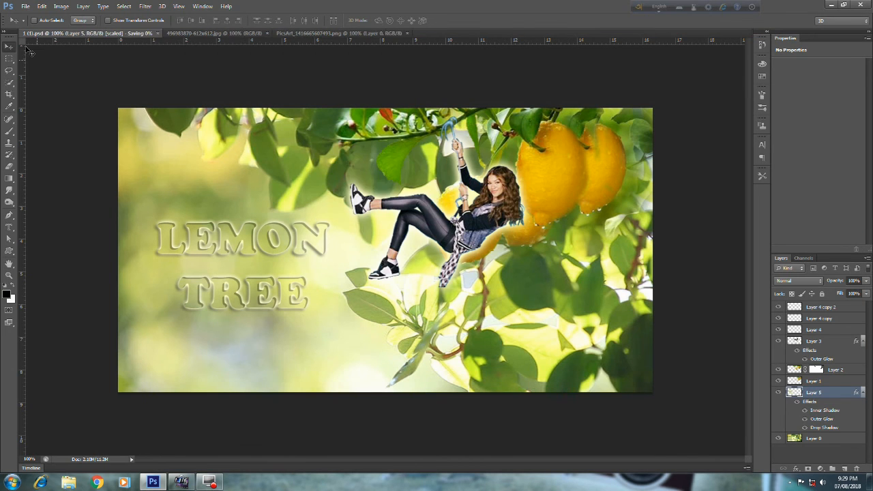
# Save a JPEG copy of the composite to the Desktop as LEMON TREE at Maximum quality (12), Progressive with 3 scans
pyautogui.click(26, 8)
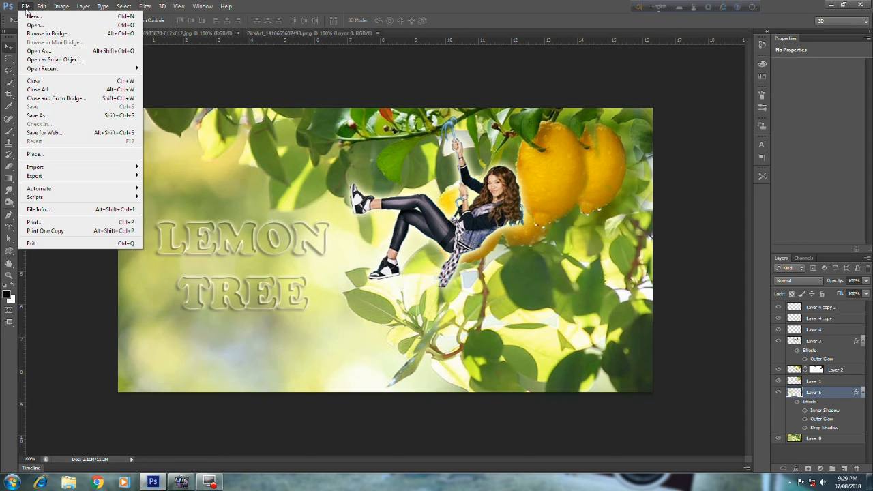
pyautogui.click(57, 120)
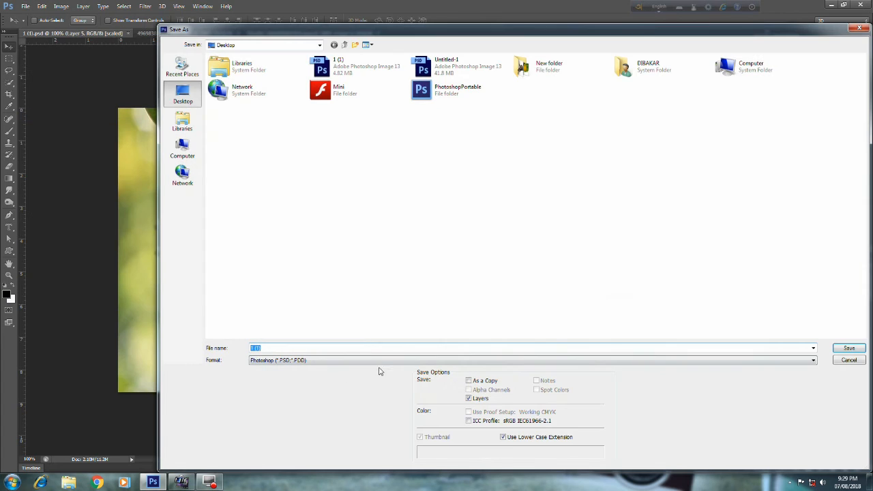
pyautogui.click(336, 362)
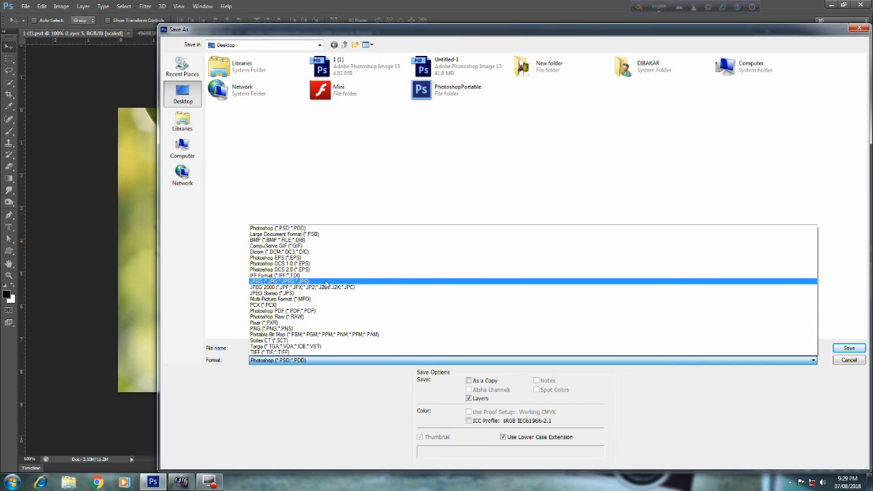
pyautogui.click(326, 282)
pyautogui.click(292, 345)
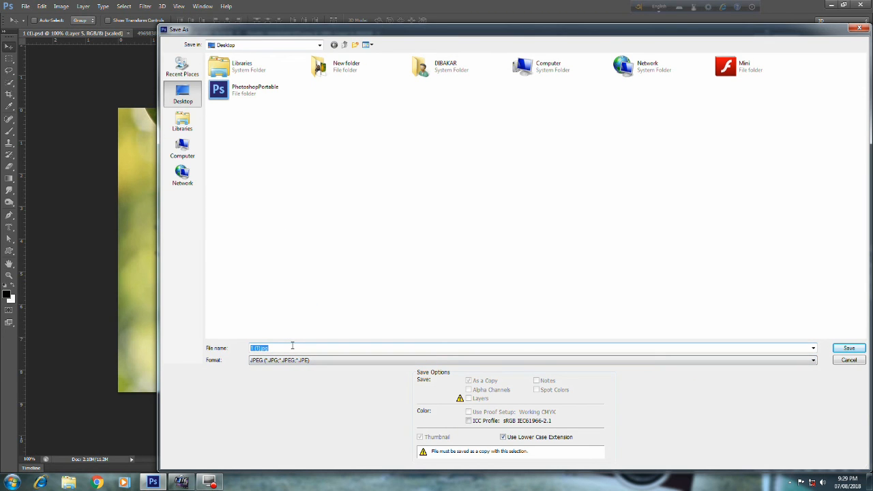
pyautogui.write('L')
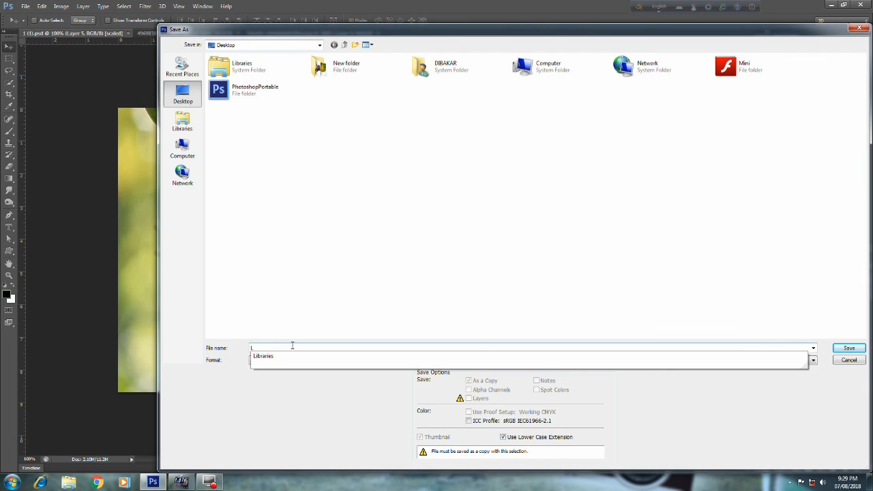
pyautogui.write('EMON TREE')
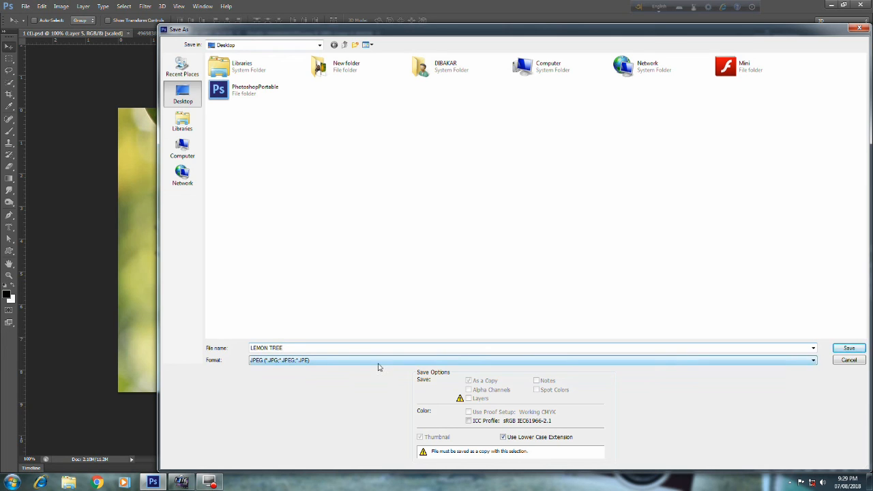
pyautogui.click(849, 348)
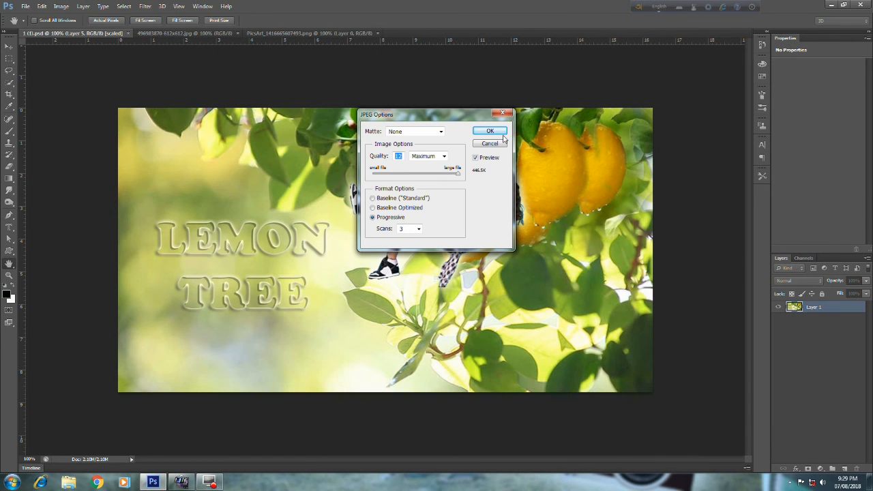
pyautogui.click(499, 133)
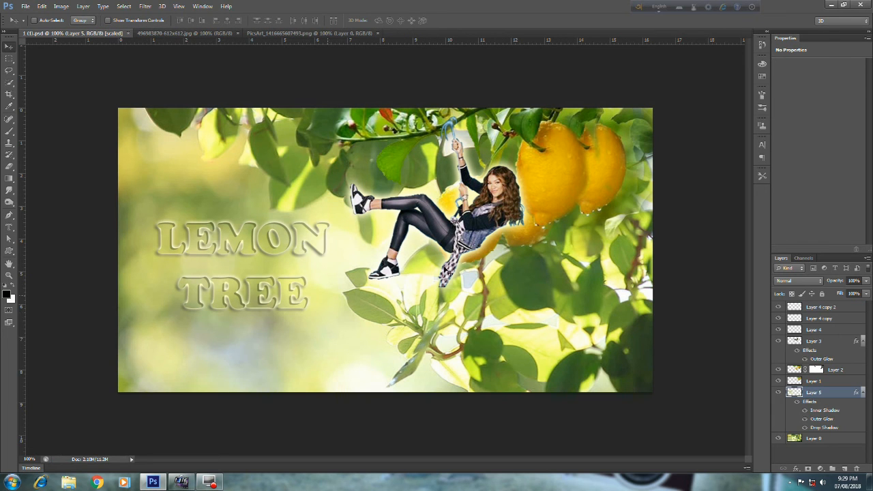
# Switch to the desktop and open the exported LEMON TREE image for viewing
pyautogui.click(831, 4)
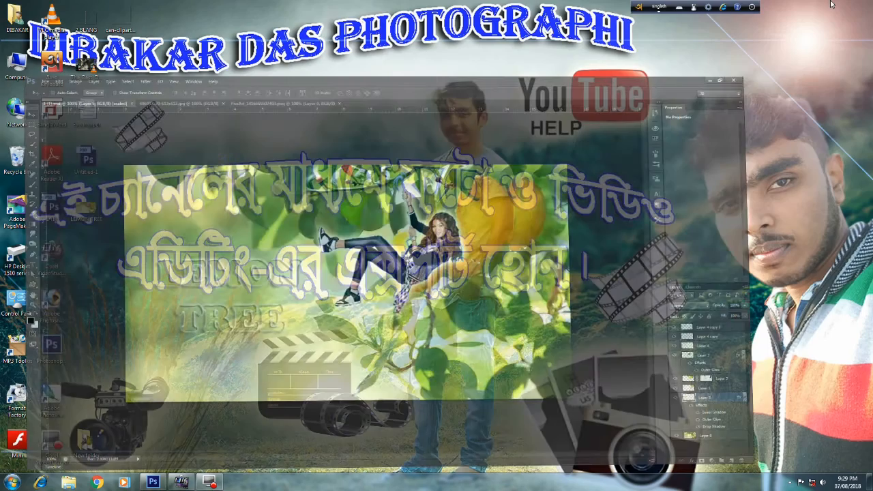
pyautogui.doubleClick(93, 215)
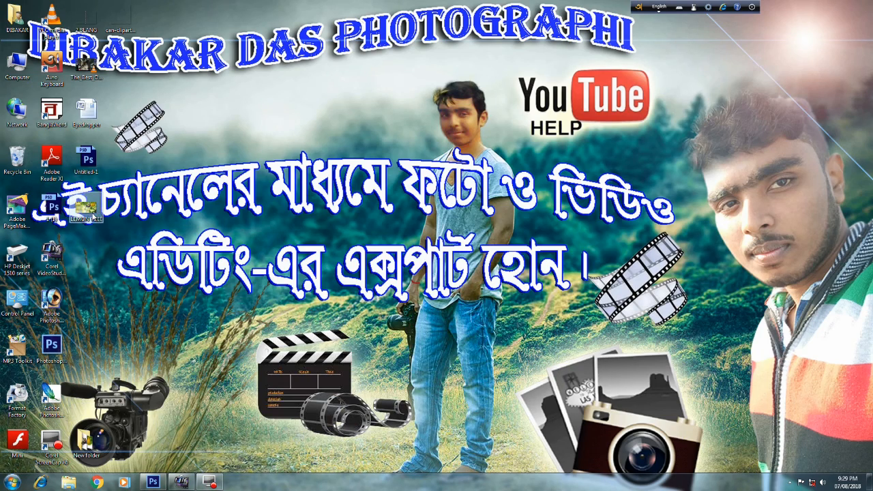